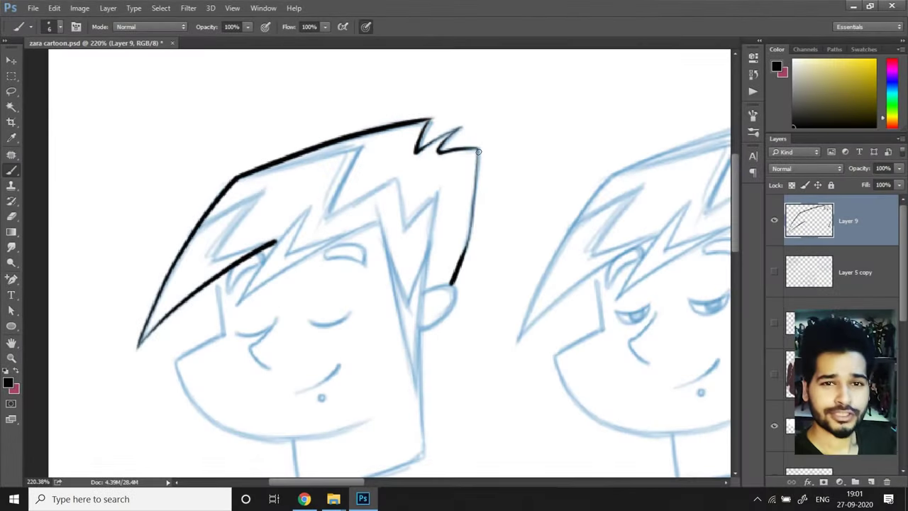
# - Ink the spiky-haired boy's hair, jaw, mouth, nose, closed eyes and face details in black
pyautogui.moveTo(278, 213)
pyautogui.mouseDown()
pyautogui.moveTo(319, 196)
pyautogui.moveTo(413, 212)
pyautogui.mouseUp()
pyautogui.moveTo(345, 113); pyautogui.dragTo(379, 181)
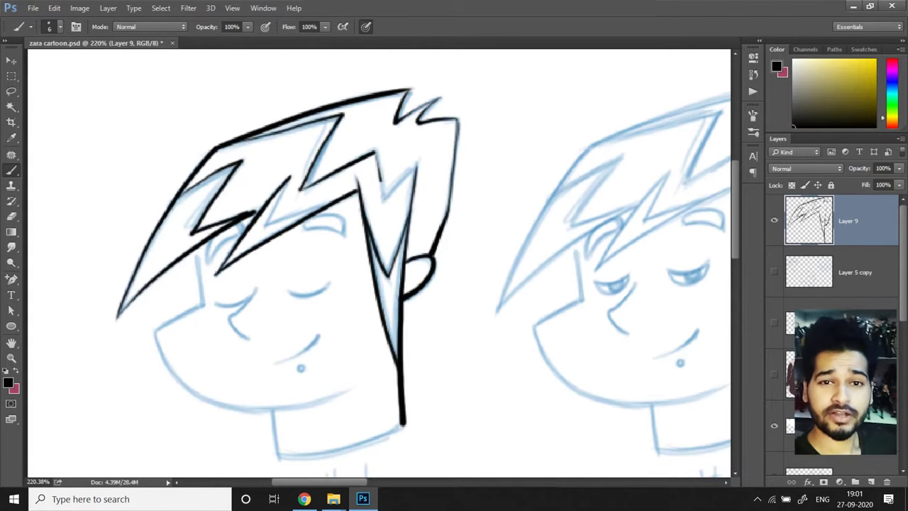
pyautogui.moveTo(202, 303)
pyautogui.mouseDown()
pyautogui.moveTo(192, 391)
pyautogui.moveTo(358, 385)
pyautogui.mouseUp()
pyautogui.moveTo(277, 362); pyautogui.dragTo(321, 335)
pyautogui.moveTo(241, 305); pyautogui.dragTo(254, 340)
pyautogui.moveTo(288, 291); pyautogui.dragTo(334, 287)
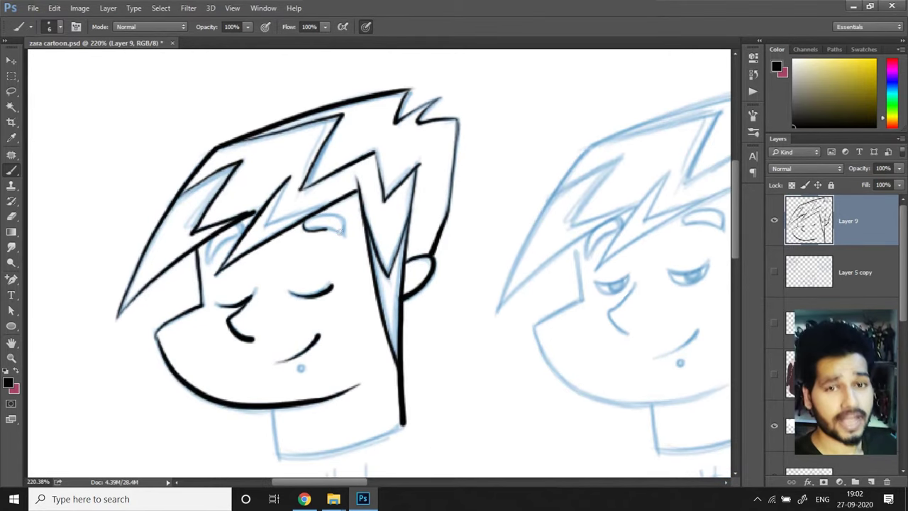
pyautogui.moveTo(206, 262); pyautogui.dragTo(245, 224)
pyautogui.moveTo(263, 230); pyautogui.dragTo(346, 194)
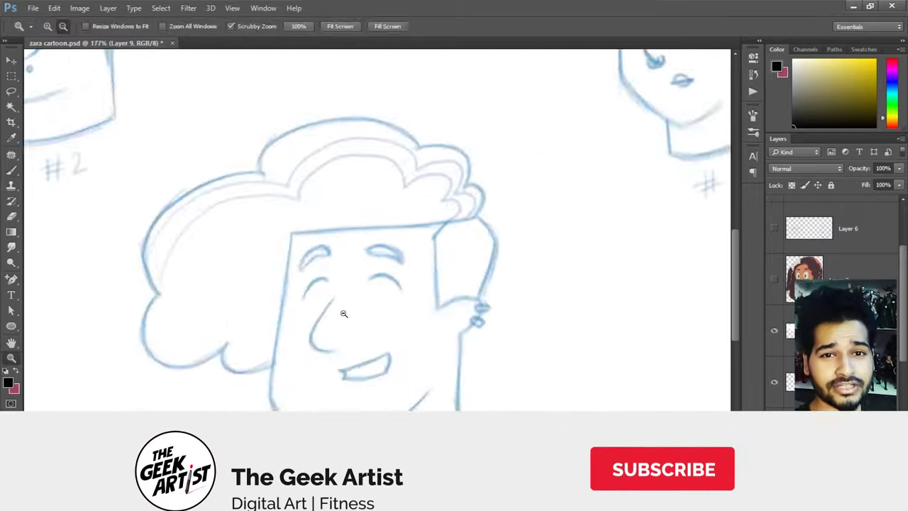
# - Ink the curly-haired face's eyebrow, smiling mouth, head top, earring, neck and hair in black
pyautogui.moveTo(353, 186); pyautogui.dragTo(410, 203)
pyautogui.moveTo(269, 283); pyautogui.dragTo(416, 267)
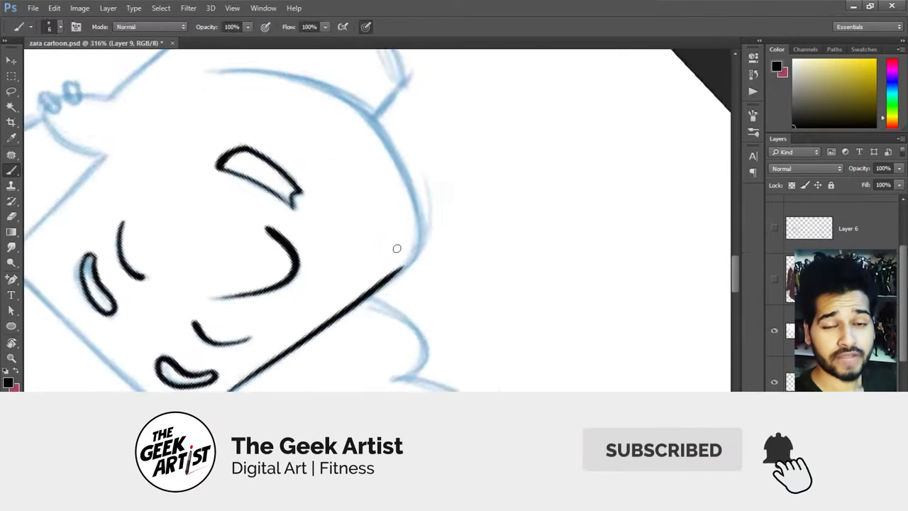
pyautogui.moveTo(211, 284); pyautogui.dragTo(532, 323)
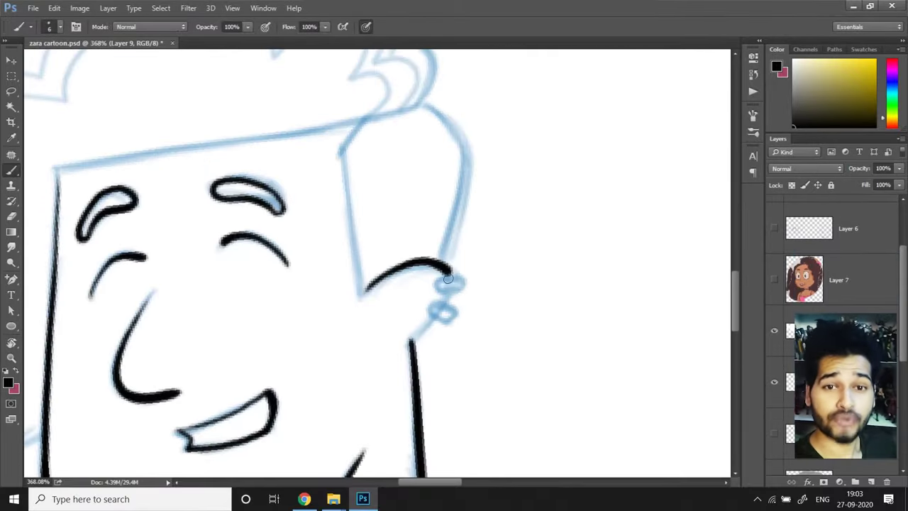
pyautogui.moveTo(460, 312); pyautogui.dragTo(413, 345)
pyautogui.moveTo(91, 182); pyautogui.dragTo(256, 102)
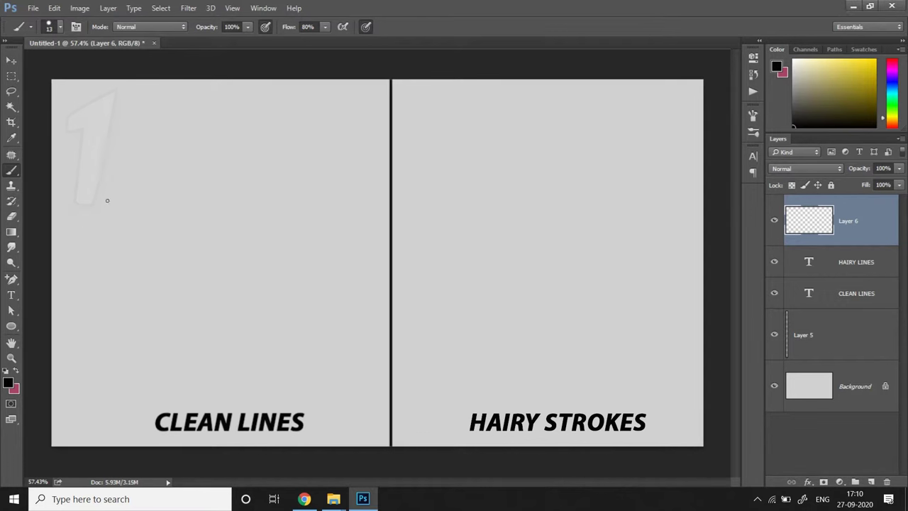
# - Draw three smooth curved strokes on the left panel beside short sketchy strokes on the right
pyautogui.moveTo(80, 223); pyautogui.dragTo(286, 101)
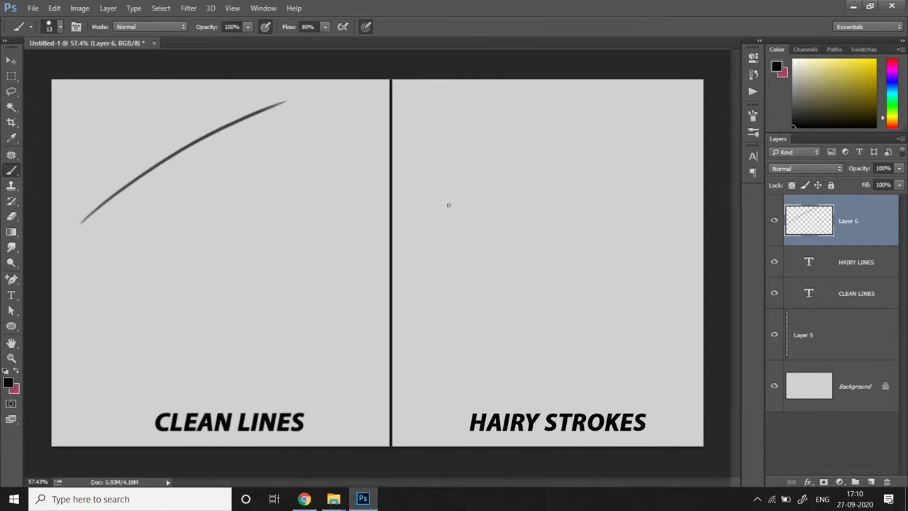
pyautogui.moveTo(469, 184); pyautogui.dragTo(442, 198)
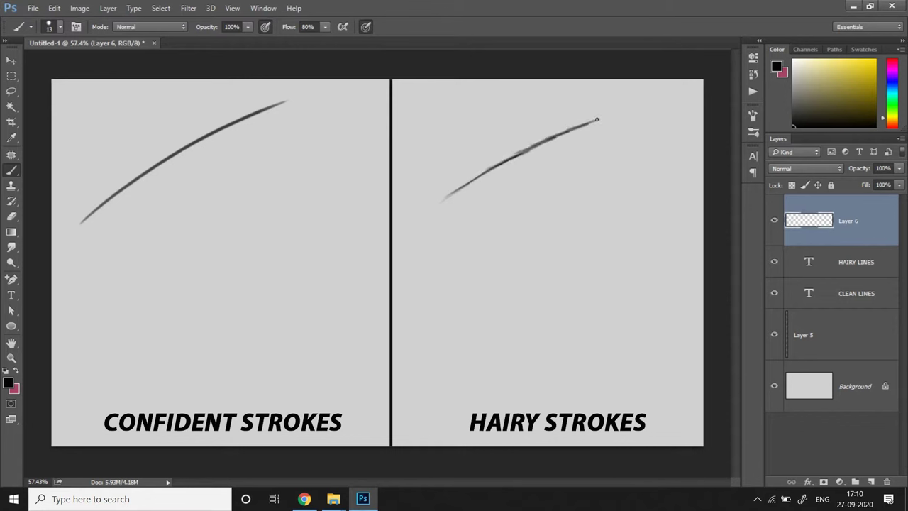
pyautogui.moveTo(116, 234); pyautogui.dragTo(328, 101)
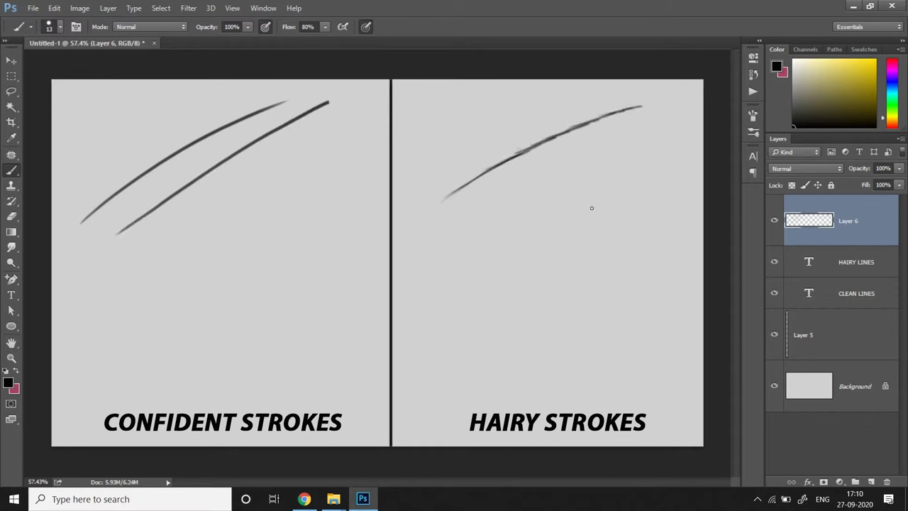
pyautogui.moveTo(501, 200); pyautogui.dragTo(579, 155)
pyautogui.moveTo(216, 268); pyautogui.dragTo(369, 122)
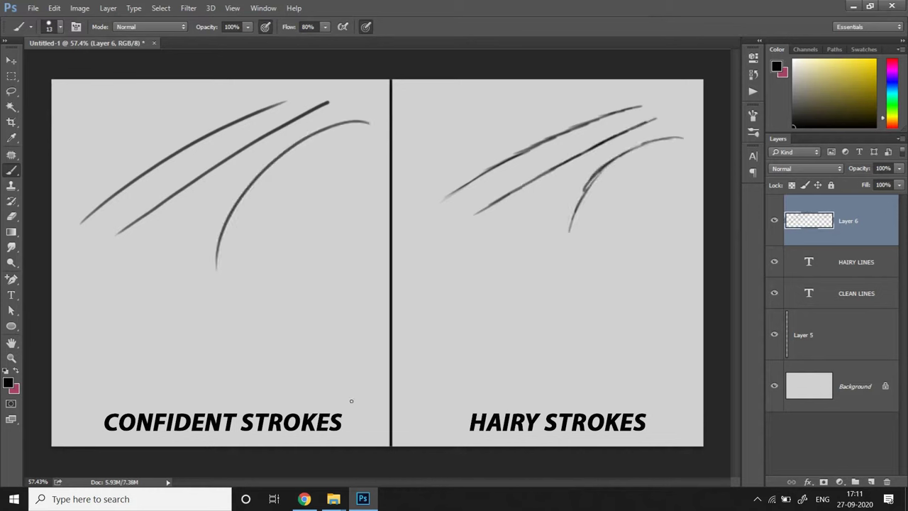
pyautogui.moveTo(318, 318); pyautogui.dragTo(229, 316)
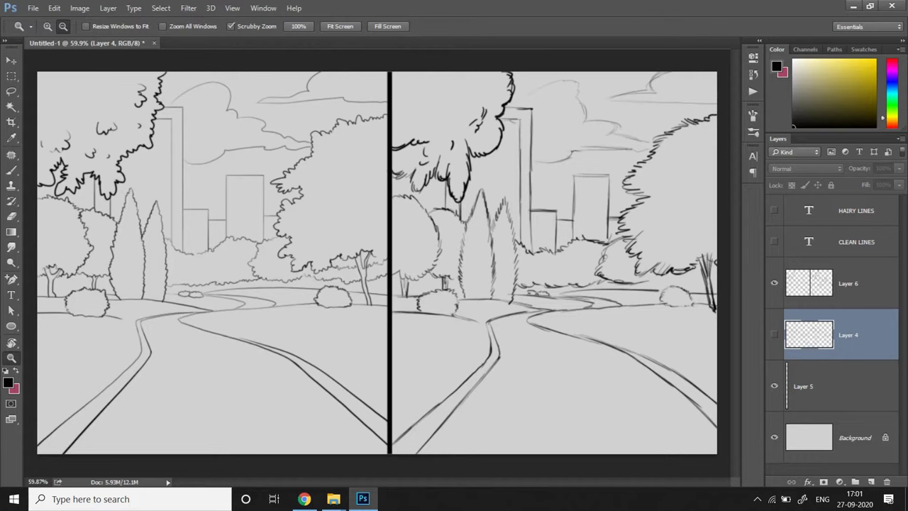
# - Show the CLEAN LINES and HAIRY LINES labels and draw a clean eye with lashes and eyebrow
pyautogui.click(774, 241)
pyautogui.click(774, 210)
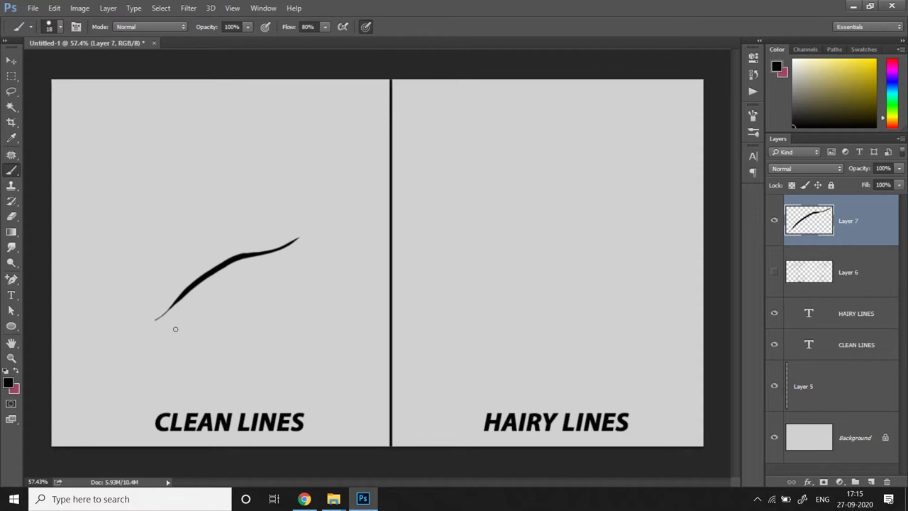
pyautogui.moveTo(175, 329)
pyautogui.mouseDown()
pyautogui.moveTo(227, 246)
pyautogui.moveTo(305, 240)
pyautogui.mouseUp()
pyautogui.moveTo(273, 202); pyautogui.dragTo(135, 287)
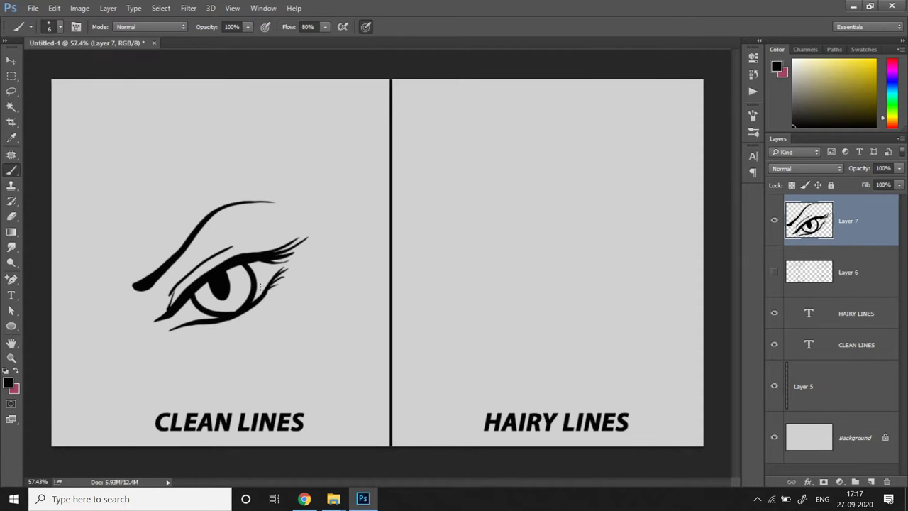
# - Draw a hairy-lined eye in the right panel and undo the last test stroke below it
pyautogui.moveTo(560, 194)
pyautogui.mouseDown()
pyautogui.moveTo(604, 249)
pyautogui.moveTo(567, 284)
pyautogui.moveTo(632, 212)
pyautogui.moveTo(615, 171)
pyautogui.moveTo(456, 234)
pyautogui.mouseUp()
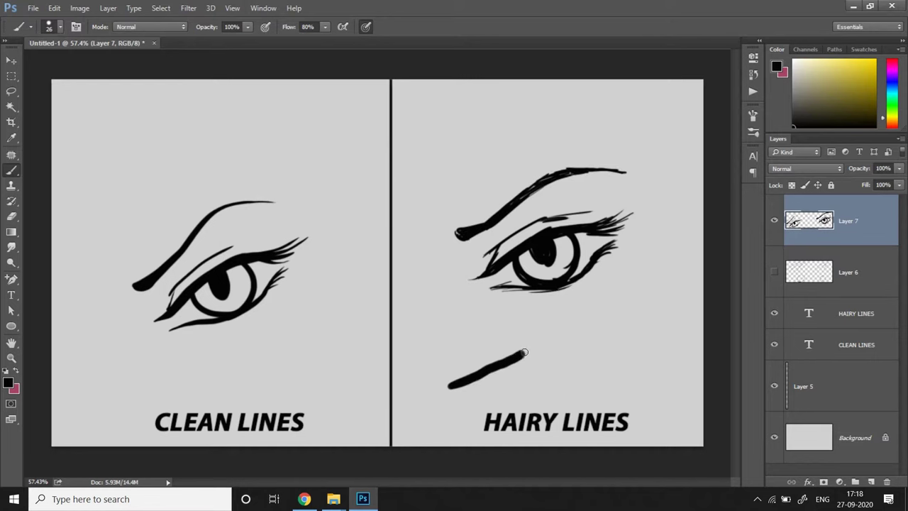
pyautogui.moveTo(594, 319); pyautogui.dragTo(609, 317)
pyautogui.moveTo(511, 384); pyautogui.dragTo(546, 366)
pyautogui.hotkey('ctrl', 'z')
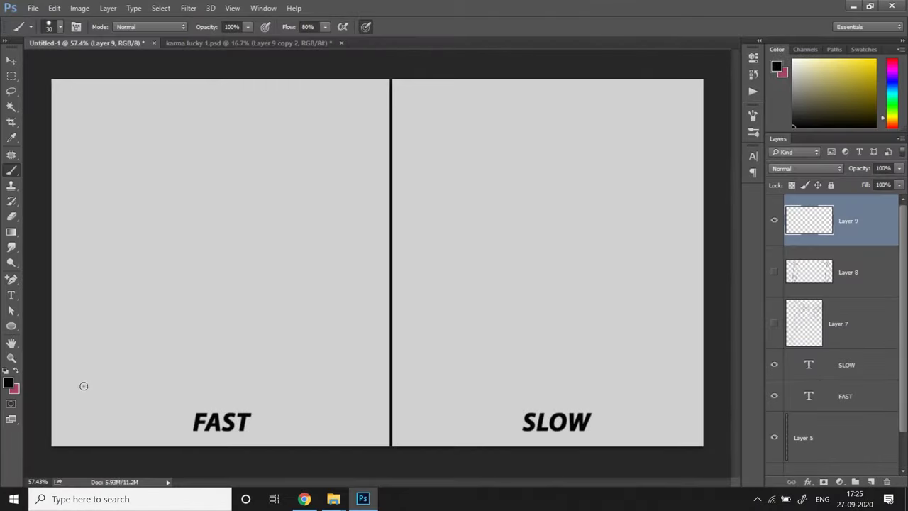
# - Compare quick strokes in the FAST panel with slow curved strokes in the SLOW panel
pyautogui.moveTo(84, 386); pyautogui.dragTo(353, 129)
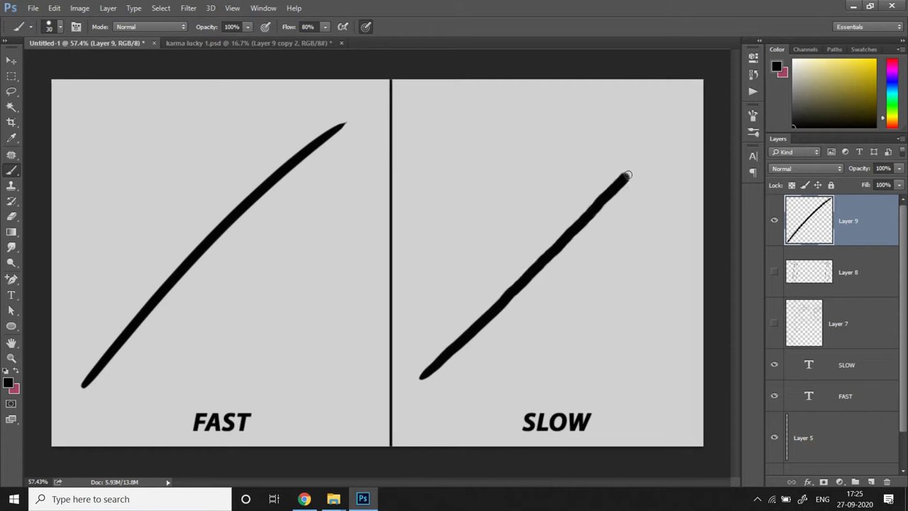
pyautogui.moveTo(143, 411); pyautogui.dragTo(345, 268)
pyautogui.moveTo(480, 393)
pyautogui.mouseDown()
pyautogui.moveTo(525, 341)
pyautogui.moveTo(587, 304)
pyautogui.mouseUp()
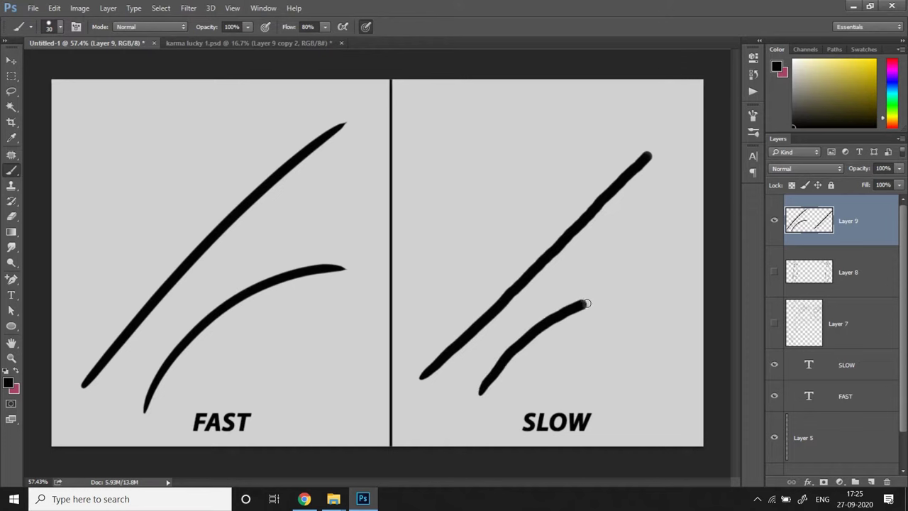
pyautogui.moveTo(665, 300); pyautogui.dragTo(681, 307)
pyautogui.moveTo(64, 358); pyautogui.dragTo(222, 120)
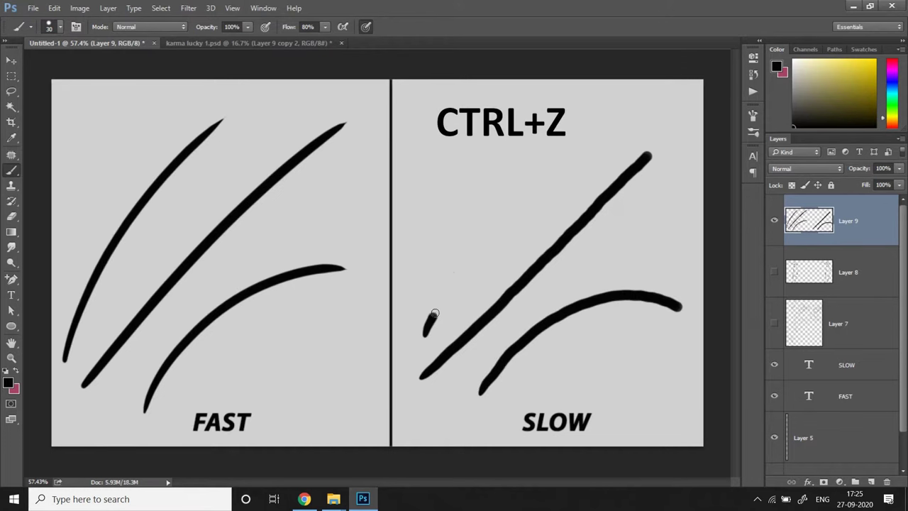
pyautogui.moveTo(435, 313)
pyautogui.mouseDown()
pyautogui.moveTo(497, 221)
pyautogui.moveTo(545, 175)
pyautogui.moveTo(610, 137)
pyautogui.mouseUp()
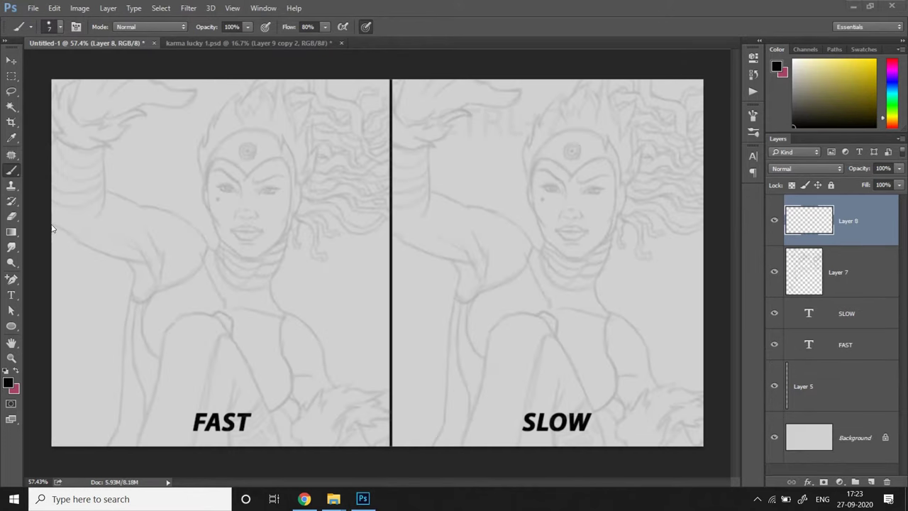
# - Ink the woman's arm, body and cheek in the FAST panel, redrawing the wobbly body line
pyautogui.moveTo(54, 226); pyautogui.dragTo(149, 264)
pyautogui.moveTo(106, 446)
pyautogui.mouseDown()
pyautogui.moveTo(135, 257)
pyautogui.moveTo(135, 276)
pyautogui.mouseUp()
pyautogui.hotkey('ctrl', 'z')
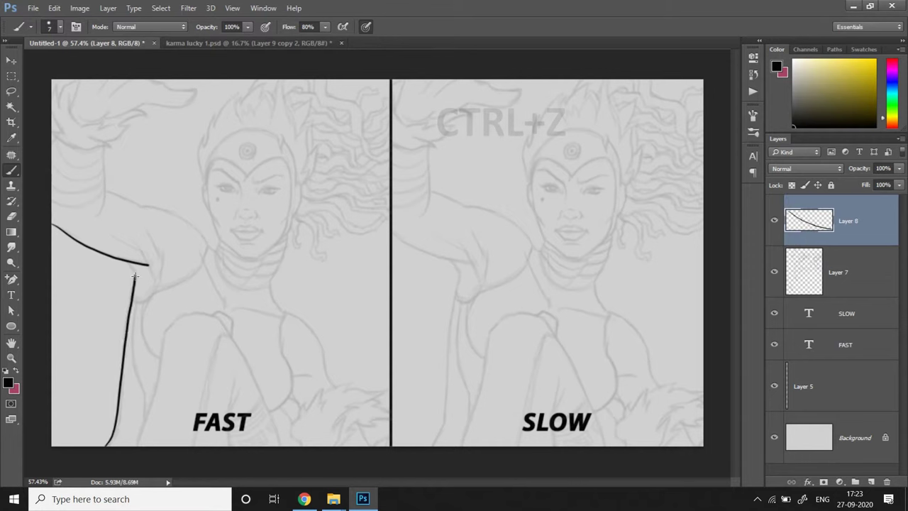
pyautogui.hotkey('ctrl', 'z')
pyautogui.moveTo(106, 445); pyautogui.dragTo(132, 267)
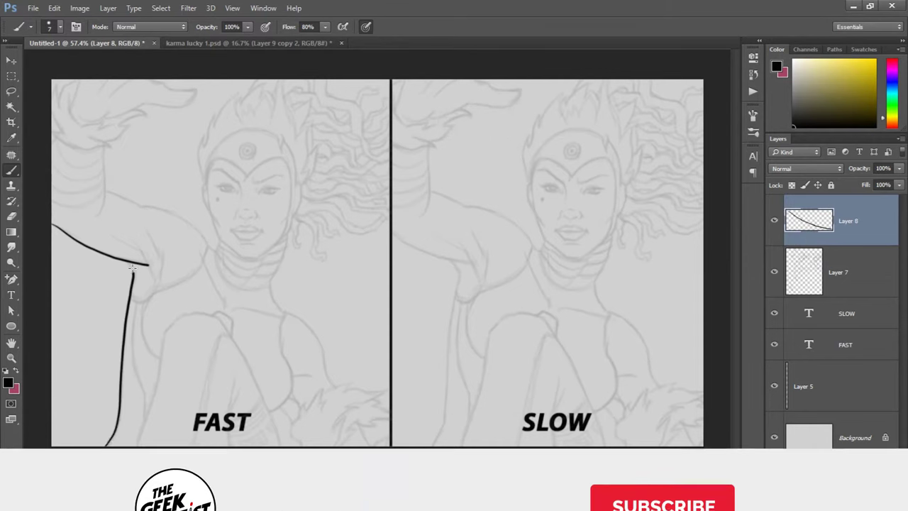
pyautogui.moveTo(183, 315); pyautogui.dragTo(154, 391)
pyautogui.moveTo(108, 234); pyautogui.dragTo(155, 266)
pyautogui.moveTo(149, 232)
pyautogui.mouseDown()
pyautogui.moveTo(159, 264)
pyautogui.moveTo(132, 391)
pyautogui.mouseUp()
pyautogui.moveTo(206, 182); pyautogui.dragTo(220, 229)
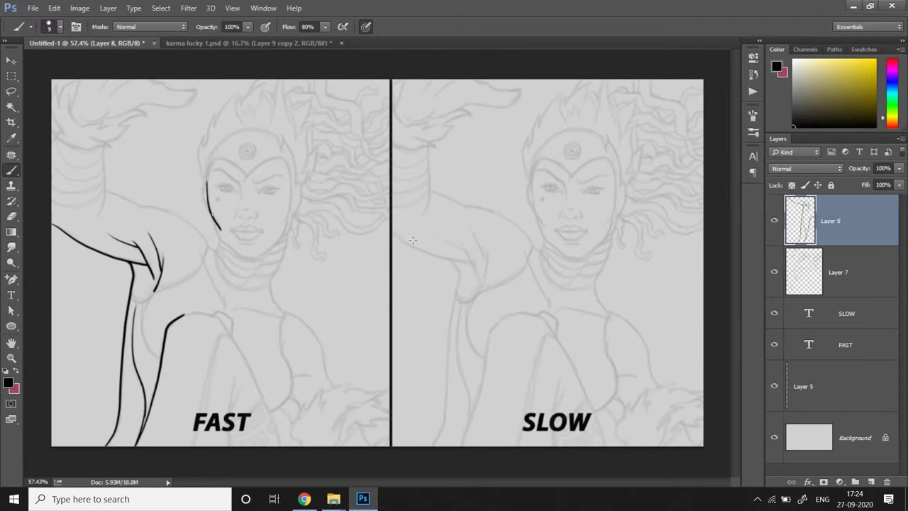
# - Ink the woman's arm and body lines in the SLOW panel
pyautogui.moveTo(452, 260); pyautogui.dragTo(472, 264)
pyautogui.moveTo(454, 263); pyautogui.dragTo(460, 276)
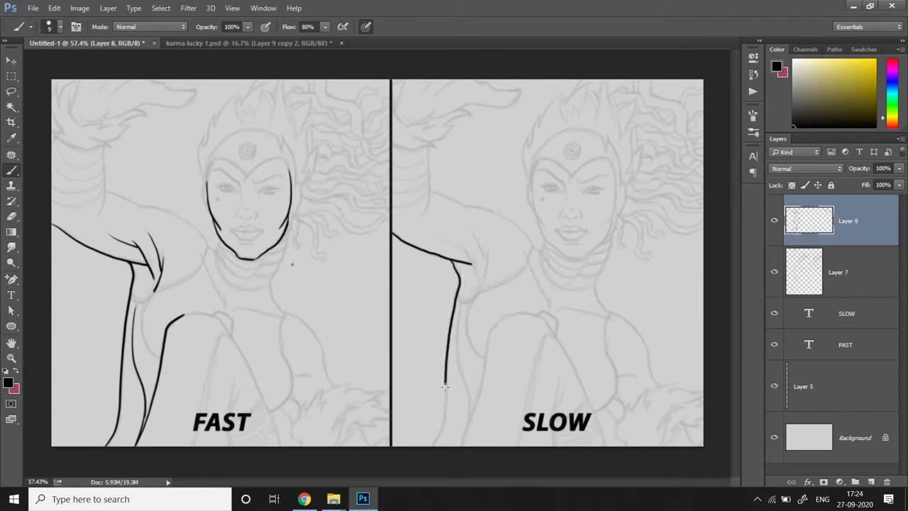
pyautogui.moveTo(444, 386); pyautogui.dragTo(434, 445)
pyautogui.moveTo(514, 313); pyautogui.dragTo(462, 447)
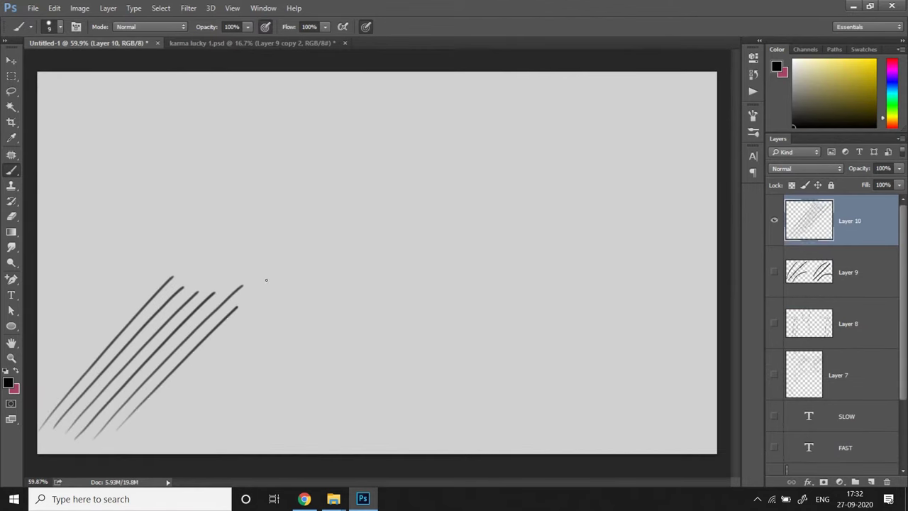
# - Fill the canvas with diagonal hatching lines on Layer 10
pyautogui.moveTo(269, 445); pyautogui.dragTo(375, 327)
pyautogui.moveTo(440, 447); pyautogui.dragTo(569, 323)
pyautogui.moveTo(582, 447); pyautogui.dragTo(714, 331)
pyautogui.moveTo(660, 452); pyautogui.dragTo(716, 397)
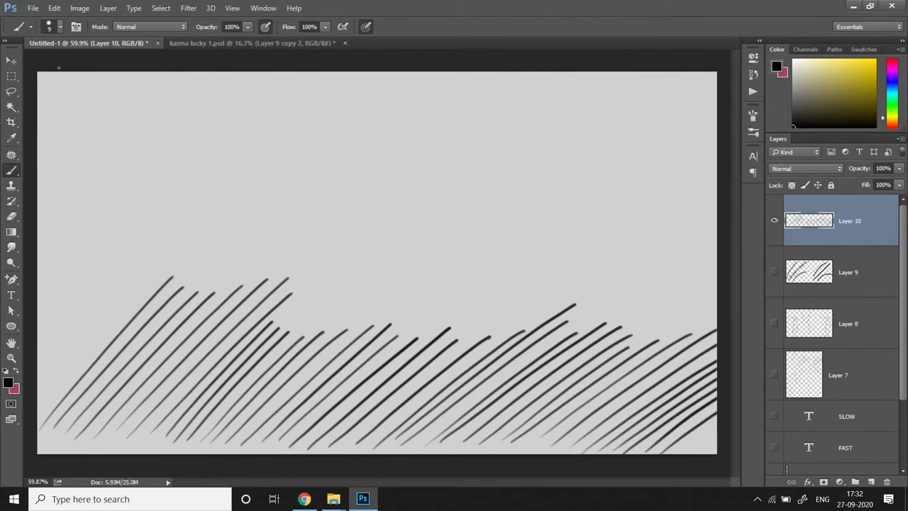
pyautogui.moveTo(58, 67)
pyautogui.mouseDown()
pyautogui.moveTo(154, 106)
pyautogui.moveTo(284, 81)
pyautogui.moveTo(361, 137)
pyautogui.moveTo(538, 120)
pyautogui.moveTo(426, 270)
pyautogui.moveTo(497, 319)
pyautogui.moveTo(638, 327)
pyautogui.moveTo(219, 246)
pyautogui.mouseUp()
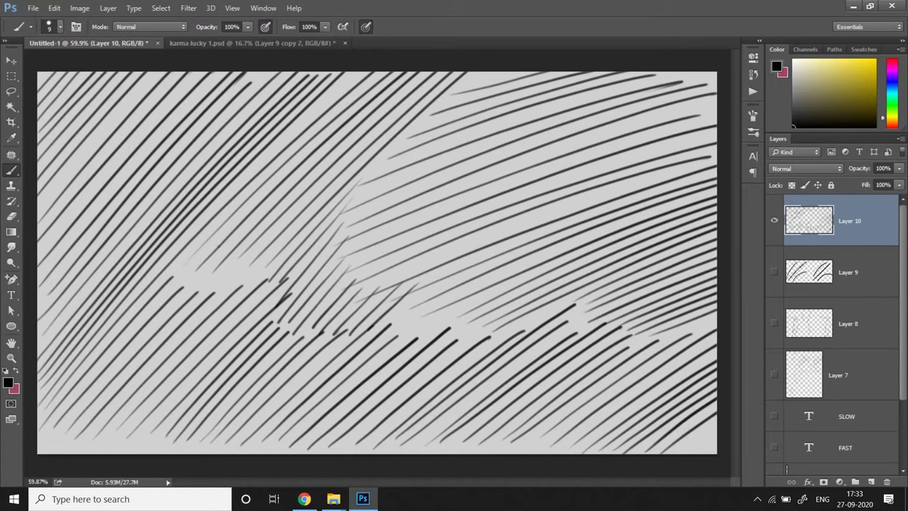
# - Hide the hatching layer and draw freehand ovals on a new Layer 11
pyautogui.click(774, 221)
pyautogui.hotkey('ctrl', 'shift', 'alt', 'n')
pyautogui.moveTo(118, 146)
pyautogui.mouseDown()
pyautogui.moveTo(162, 153)
pyautogui.moveTo(172, 305)
pyautogui.moveTo(228, 215)
pyautogui.moveTo(280, 319)
pyautogui.moveTo(284, 365)
pyautogui.moveTo(364, 294)
pyautogui.moveTo(206, 97)
pyautogui.moveTo(458, 390)
pyautogui.moveTo(326, 106)
pyautogui.moveTo(529, 404)
pyautogui.moveTo(679, 384)
pyautogui.moveTo(671, 235)
pyautogui.moveTo(517, 83)
pyautogui.moveTo(664, 83)
pyautogui.moveTo(428, 175)
pyautogui.moveTo(470, 209)
pyautogui.moveTo(220, 190)
pyautogui.moveTo(419, 91)
pyautogui.moveTo(120, 276)
pyautogui.moveTo(106, 410)
pyautogui.moveTo(268, 302)
pyautogui.moveTo(549, 369)
pyautogui.moveTo(706, 356)
pyautogui.moveTo(630, 395)
pyautogui.mouseUp()
# - Hide the ovals and brush parallel S-curves on a new layer, filling the upper-left area
pyautogui.click(774, 220)
pyautogui.click(872, 482)
pyautogui.moveTo(39, 450)
pyautogui.mouseDown()
pyautogui.moveTo(373, 71)
pyautogui.moveTo(264, 174)
pyautogui.moveTo(397, 71)
pyautogui.mouseUp()
pyautogui.moveTo(68, 454)
pyautogui.mouseDown()
pyautogui.moveTo(184, 362)
pyautogui.moveTo(430, 71)
pyautogui.moveTo(457, 71)
pyautogui.mouseUp()
pyautogui.moveTo(39, 391); pyautogui.dragTo(348, 70)
pyautogui.moveTo(39, 350); pyautogui.dragTo(329, 71)
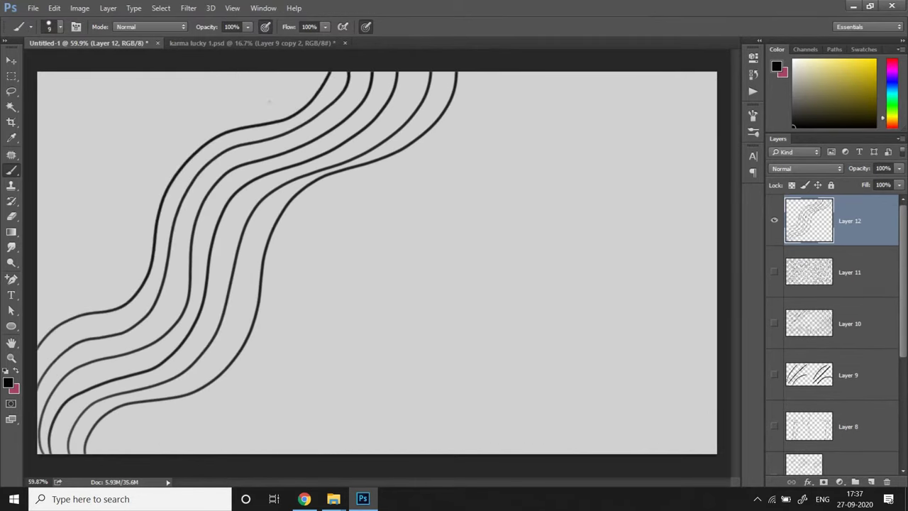
pyautogui.moveTo(39, 317); pyautogui.dragTo(312, 71)
pyautogui.moveTo(39, 284)
pyautogui.mouseDown()
pyautogui.moveTo(206, 115)
pyautogui.moveTo(291, 71)
pyautogui.mouseUp()
pyautogui.moveTo(39, 251)
pyautogui.mouseDown()
pyautogui.moveTo(206, 88)
pyautogui.moveTo(259, 71)
pyautogui.mouseUp()
pyautogui.moveTo(39, 221); pyautogui.dragTo(193, 69)
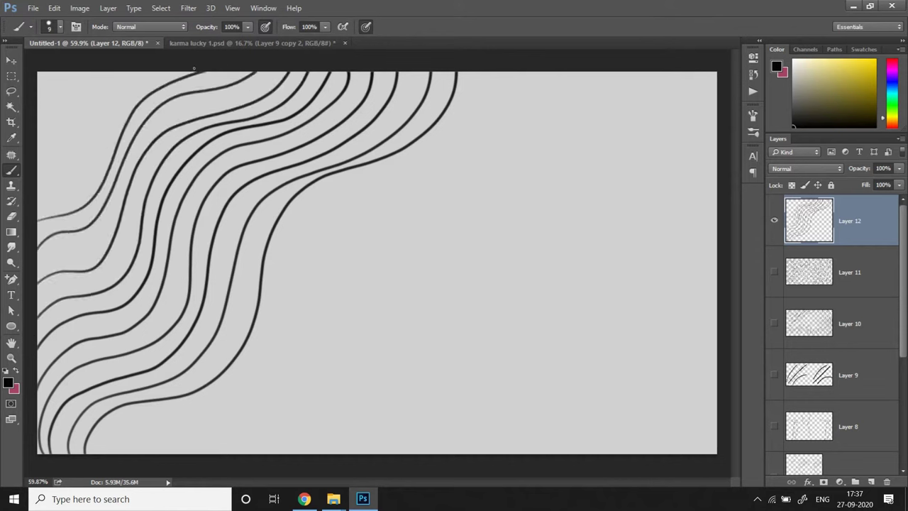
# - Continue the evenly spaced parallel S-curves across to the right edge of the canvas
pyautogui.moveTo(103, 452)
pyautogui.mouseDown()
pyautogui.moveTo(345, 192)
pyautogui.moveTo(481, 71)
pyautogui.mouseUp()
pyautogui.moveTo(120, 454)
pyautogui.mouseDown()
pyautogui.moveTo(257, 382)
pyautogui.moveTo(497, 71)
pyautogui.mouseUp()
pyautogui.moveTo(157, 454); pyautogui.dragTo(529, 71)
pyautogui.moveTo(217, 454)
pyautogui.mouseDown()
pyautogui.moveTo(416, 201)
pyautogui.moveTo(565, 71)
pyautogui.mouseUp()
pyautogui.moveTo(264, 454)
pyautogui.mouseDown()
pyautogui.moveTo(357, 365)
pyautogui.moveTo(587, 70)
pyautogui.mouseUp()
pyautogui.moveTo(305, 454)
pyautogui.mouseDown()
pyautogui.moveTo(616, 71)
pyautogui.moveTo(638, 71)
pyautogui.mouseUp()
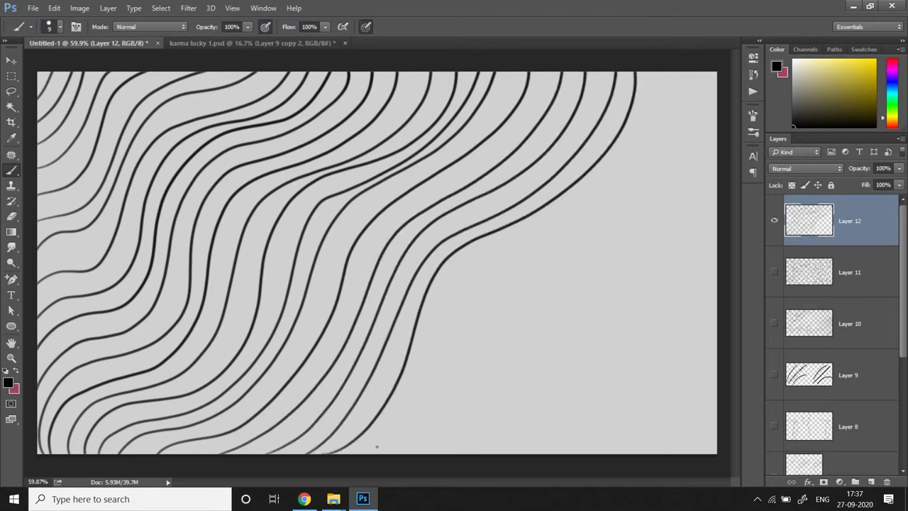
pyautogui.moveTo(348, 454); pyautogui.dragTo(665, 71)
pyautogui.moveTo(376, 454); pyautogui.dragTo(710, 71)
pyautogui.moveTo(412, 454)
pyautogui.mouseDown()
pyautogui.moveTo(580, 247)
pyautogui.moveTo(716, 108)
pyautogui.mouseUp()
pyautogui.moveTo(429, 454)
pyautogui.mouseDown()
pyautogui.moveTo(550, 273)
pyautogui.moveTo(717, 141)
pyautogui.mouseUp()
pyautogui.moveTo(462, 454)
pyautogui.mouseDown()
pyautogui.moveTo(539, 328)
pyautogui.moveTo(716, 183)
pyautogui.mouseUp()
pyautogui.moveTo(481, 454)
pyautogui.mouseDown()
pyautogui.moveTo(557, 358)
pyautogui.moveTo(717, 215)
pyautogui.mouseUp()
pyautogui.moveTo(504, 454)
pyautogui.mouseDown()
pyautogui.moveTo(587, 330)
pyautogui.moveTo(717, 249)
pyautogui.mouseUp()
pyautogui.moveTo(527, 454); pyautogui.dragTo(669, 314)
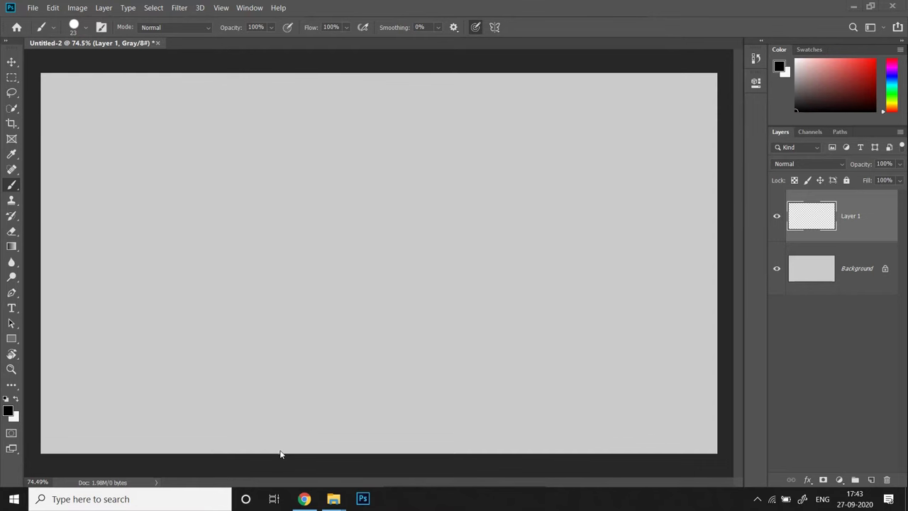
# - Set brush Smoothing to 0% and paint a freehand line, then a steadier diagonal line
pyautogui.click(438, 28)
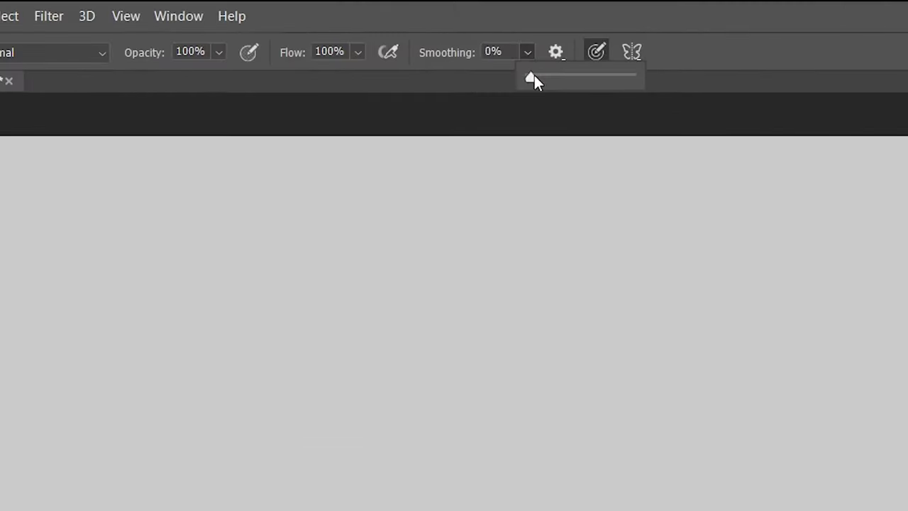
pyautogui.moveTo(441, 40); pyautogui.dragTo(456, 39)
pyautogui.moveTo(560, 76); pyautogui.dragTo(503, 115)
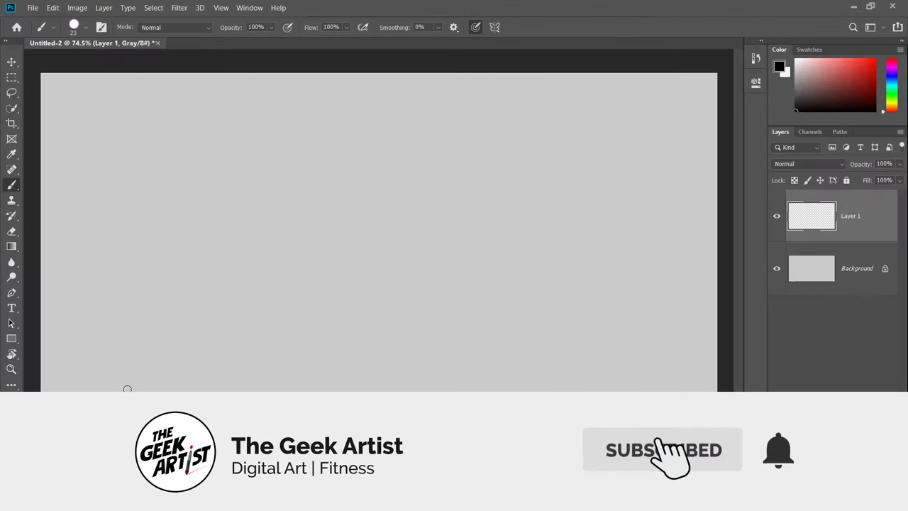
pyautogui.moveTo(128, 386); pyautogui.dragTo(202, 299)
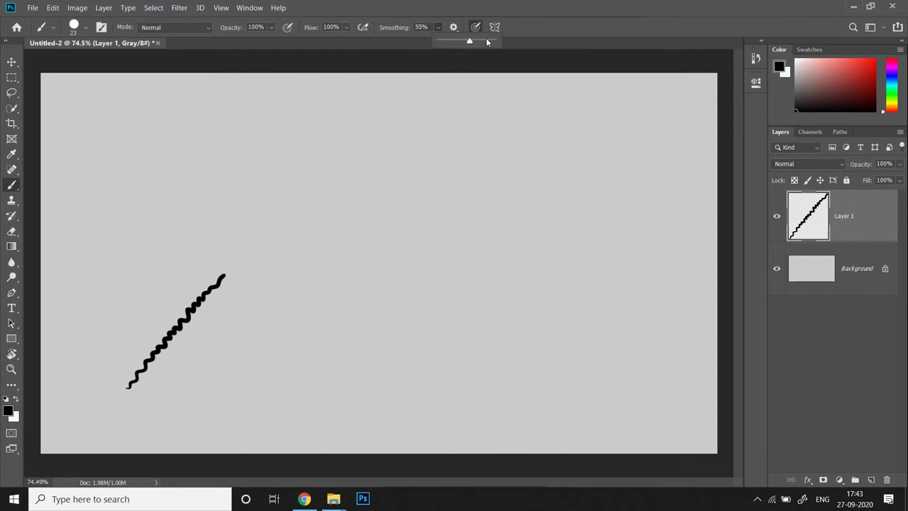
pyautogui.moveTo(185, 414); pyautogui.dragTo(203, 397)
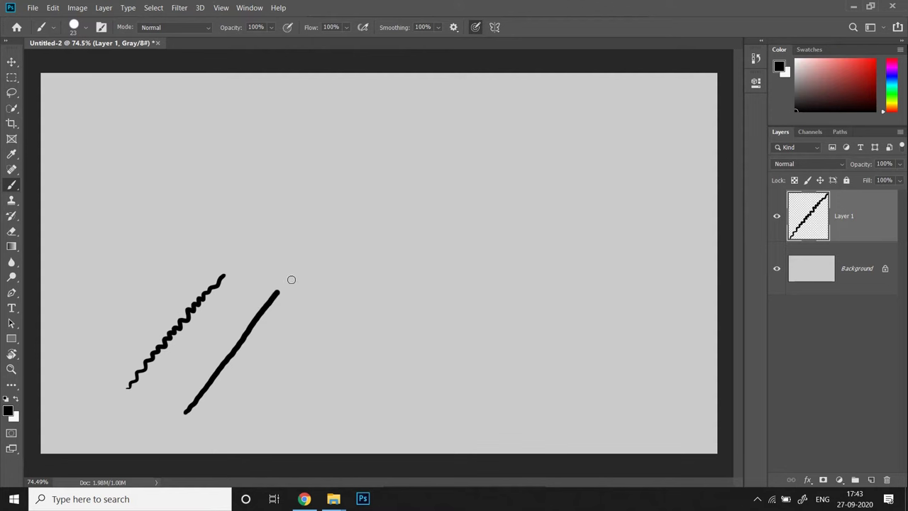
pyautogui.moveTo(312, 253); pyautogui.dragTo(314, 252)
# - Paint comparison lines, waves, arcs and spirals at the new smoothing amount
pyautogui.click(440, 31)
pyautogui.moveTo(226, 424); pyautogui.dragTo(287, 349)
pyautogui.moveTo(264, 441); pyautogui.dragTo(338, 328)
pyautogui.moveTo(366, 390)
pyautogui.mouseDown()
pyautogui.moveTo(414, 288)
pyautogui.moveTo(535, 301)
pyautogui.mouseUp()
pyautogui.moveTo(336, 224); pyautogui.dragTo(602, 186)
pyautogui.moveTo(236, 190); pyautogui.dragTo(76, 363)
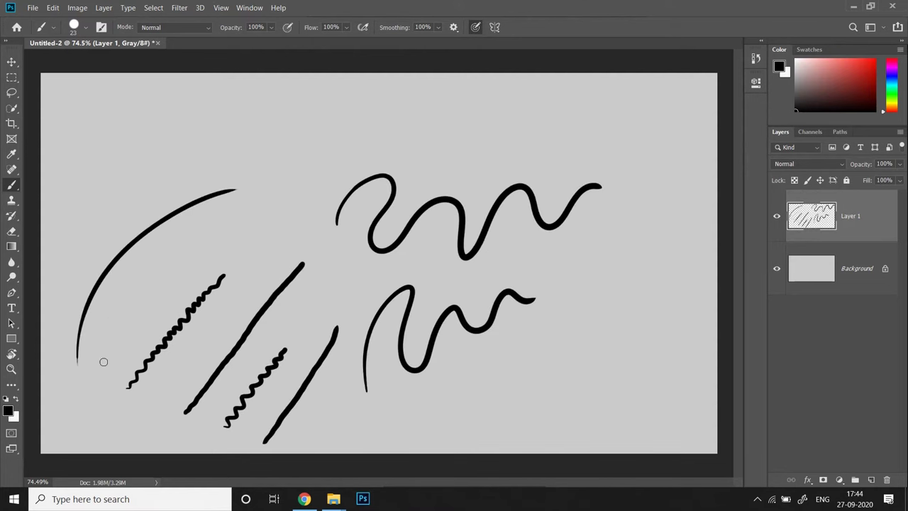
pyautogui.moveTo(121, 206); pyautogui.dragTo(78, 280)
pyautogui.moveTo(199, 256); pyautogui.dragTo(96, 365)
pyautogui.moveTo(315, 146); pyautogui.dragTo(242, 302)
pyautogui.moveTo(422, 137); pyautogui.dragTo(291, 231)
pyautogui.moveTo(529, 135); pyautogui.dragTo(447, 181)
pyautogui.moveTo(557, 365); pyautogui.dragTo(481, 396)
# - On a new layer with the first test layer hidden, draw spirals at 0% smoothing
pyautogui.click(437, 27)
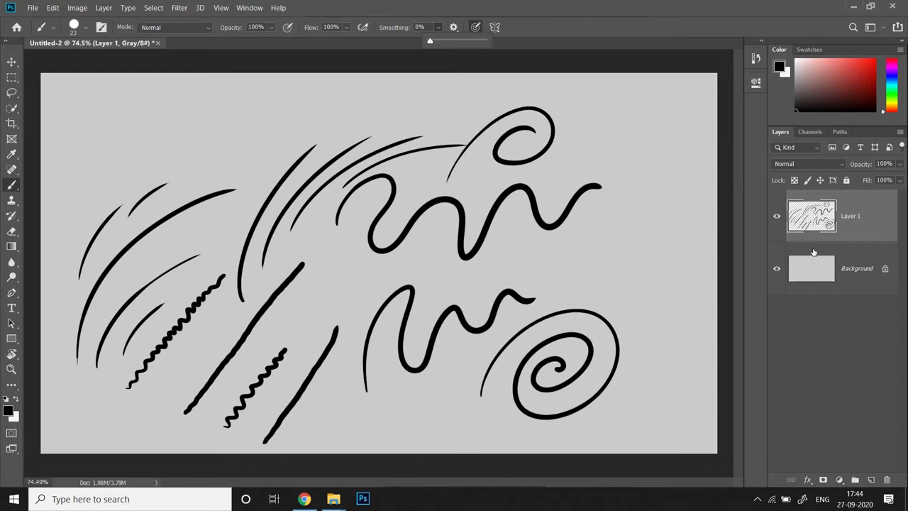
pyautogui.click(872, 480)
pyautogui.click(776, 269)
pyautogui.moveTo(166, 377); pyautogui.dragTo(195, 326)
pyautogui.moveTo(243, 333)
pyautogui.mouseDown()
pyautogui.moveTo(314, 322)
pyautogui.moveTo(284, 306)
pyautogui.mouseUp()
# - Draw spirals at 26% smoothing, then large spirals at 100% smoothing
pyautogui.click(437, 27)
pyautogui.moveTo(429, 40); pyautogui.dragTo(444, 40)
pyautogui.moveTo(363, 310)
pyautogui.mouseDown()
pyautogui.moveTo(415, 256)
pyautogui.moveTo(399, 278)
pyautogui.mouseUp()
pyautogui.moveTo(446, 292); pyautogui.dragTo(488, 271)
pyautogui.click(437, 27)
pyautogui.moveTo(429, 40); pyautogui.dragTo(489, 41)
pyautogui.moveTo(321, 424); pyautogui.dragTo(356, 394)
pyautogui.moveTo(460, 417)
pyautogui.mouseDown()
pyautogui.moveTo(560, 376)
pyautogui.moveTo(518, 395)
pyautogui.mouseUp()
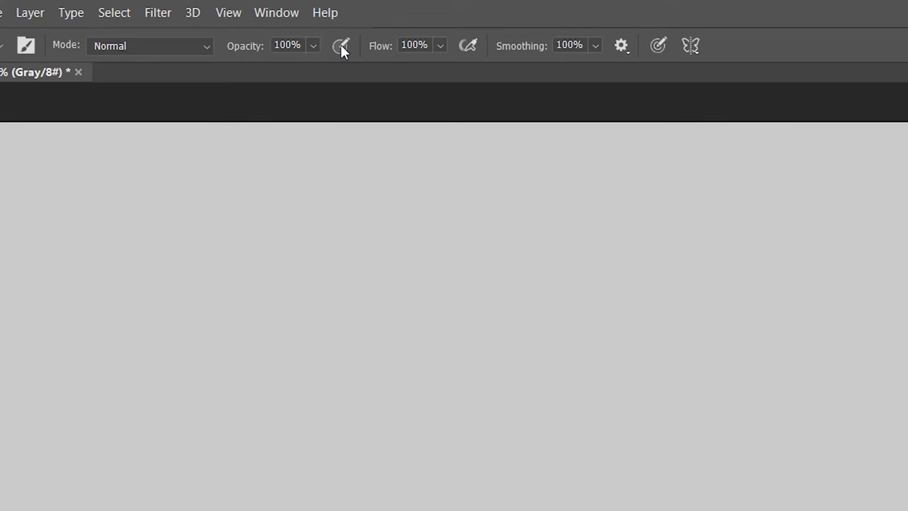
# - Enable pen pressure for opacity and for size, and lower Smoothing to 20%
pyautogui.click(341, 46)
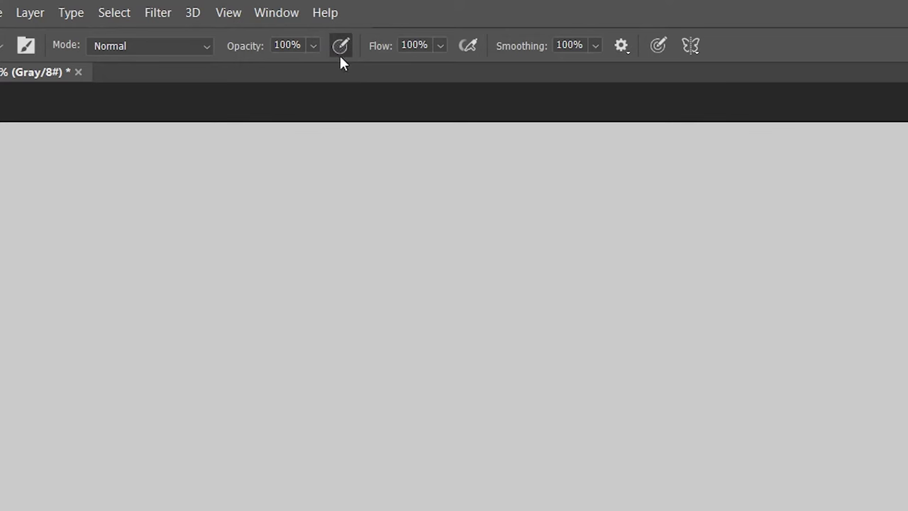
pyautogui.click(659, 46)
pyautogui.moveTo(595, 46); pyautogui.dragTo(543, 68)
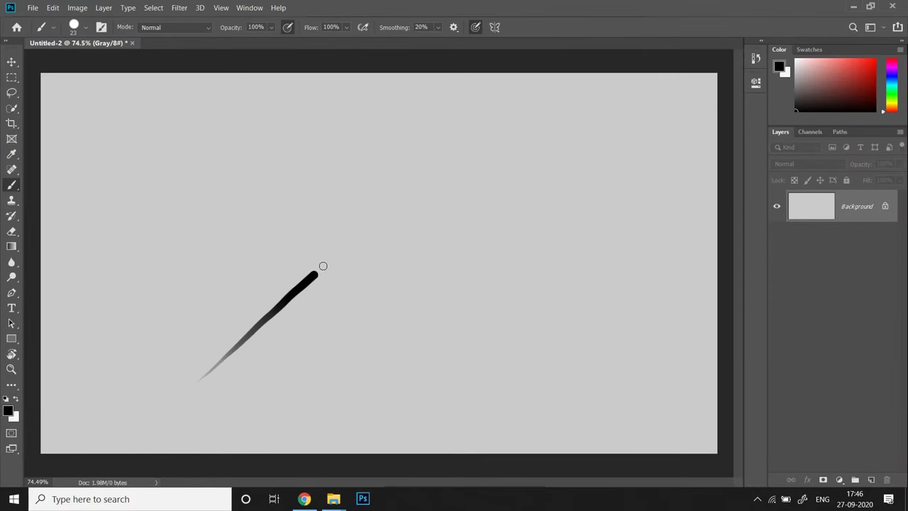
# - Test with a thick tapered stroke and a tapering spiral, then undo them
pyautogui.moveTo(250, 401); pyautogui.dragTo(522, 181)
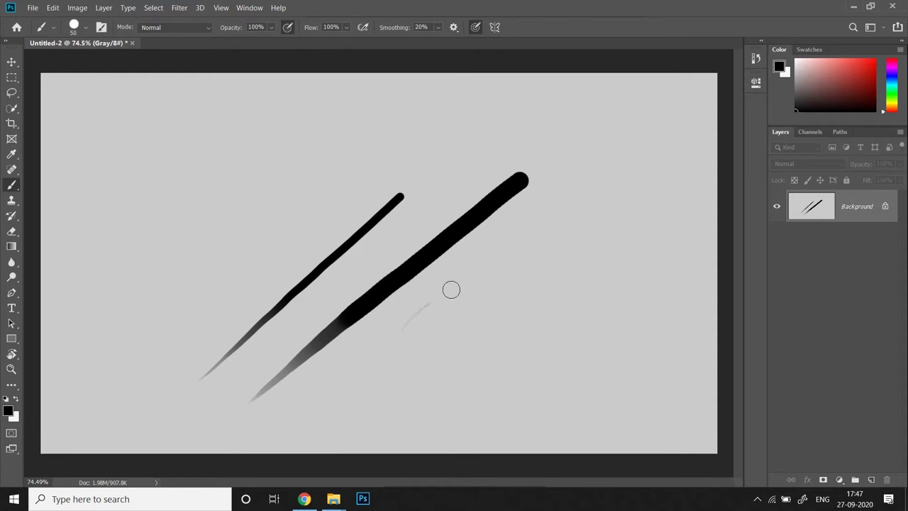
pyautogui.moveTo(452, 289)
pyautogui.mouseDown()
pyautogui.moveTo(513, 400)
pyautogui.moveTo(493, 320)
pyautogui.moveTo(473, 366)
pyautogui.mouseUp()
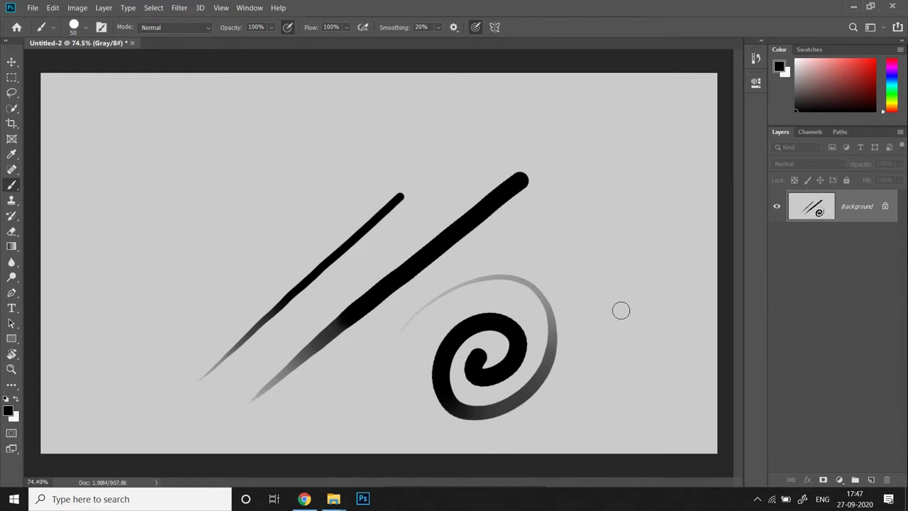
pyautogui.hotkey('ctrl', 'z')
pyautogui.hotkey('ctrl', 'z')
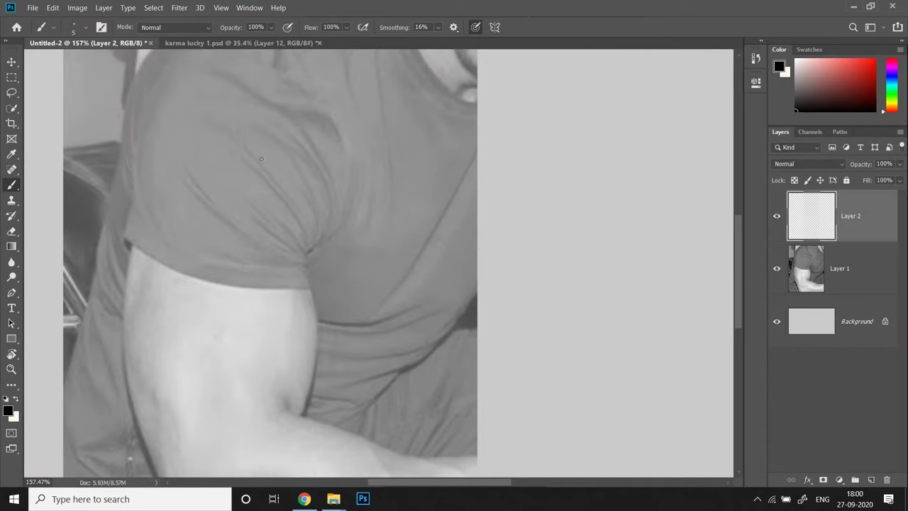
# - Trace two sleeve fold lines and the sleeve edge along the inner arm
pyautogui.moveTo(309, 236); pyautogui.dragTo(308, 252)
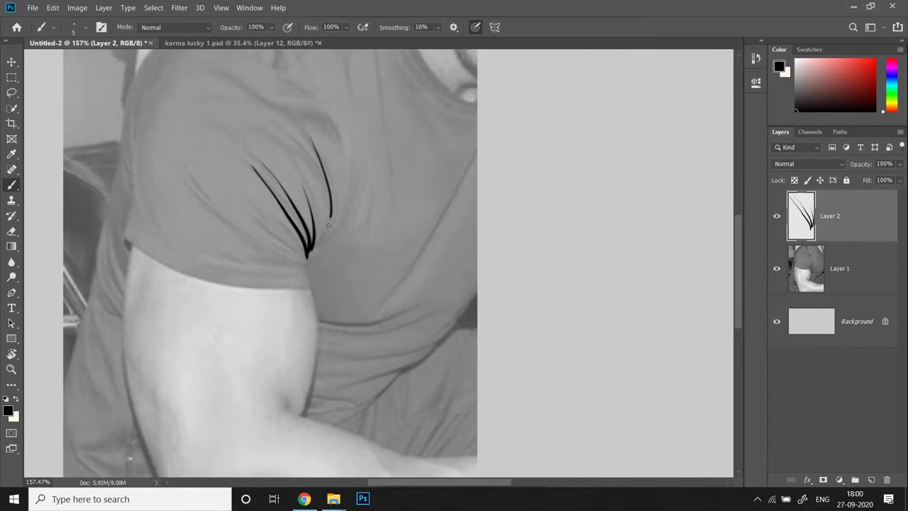
pyautogui.moveTo(225, 208); pyautogui.dragTo(306, 258)
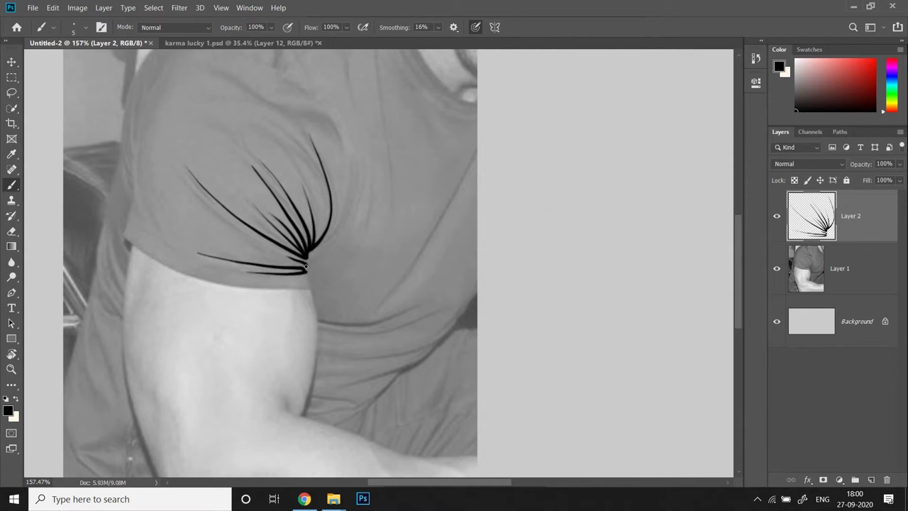
pyautogui.moveTo(126, 242)
pyautogui.mouseDown()
pyautogui.moveTo(215, 283)
pyautogui.moveTo(144, 251)
pyautogui.moveTo(312, 288)
pyautogui.moveTo(302, 419)
pyautogui.mouseUp()
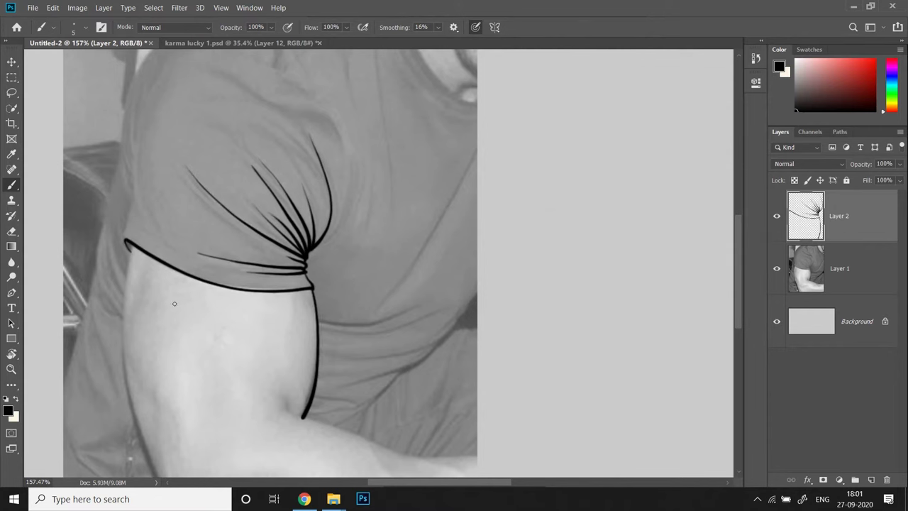
pyautogui.scroll(-3, 213, 305)
pyautogui.hscroll(2, 232, 307)
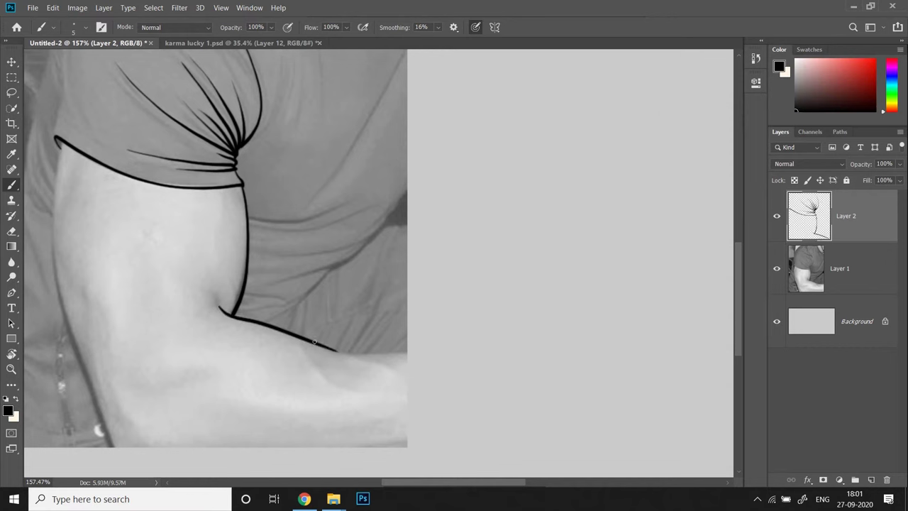
# - Trace the forearm and left arm edges, hide the photo to check, and finish the outline
pyautogui.moveTo(319, 344); pyautogui.dragTo(401, 354)
pyautogui.hscroll(-1, 144, 295)
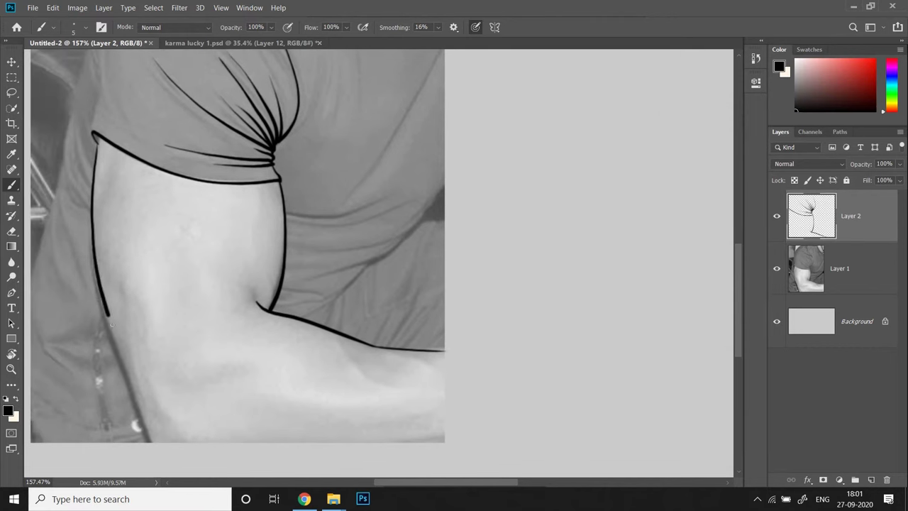
pyautogui.moveTo(98, 139)
pyautogui.mouseDown()
pyautogui.moveTo(100, 296)
pyautogui.moveTo(151, 445)
pyautogui.mouseUp()
pyautogui.click(776, 269)
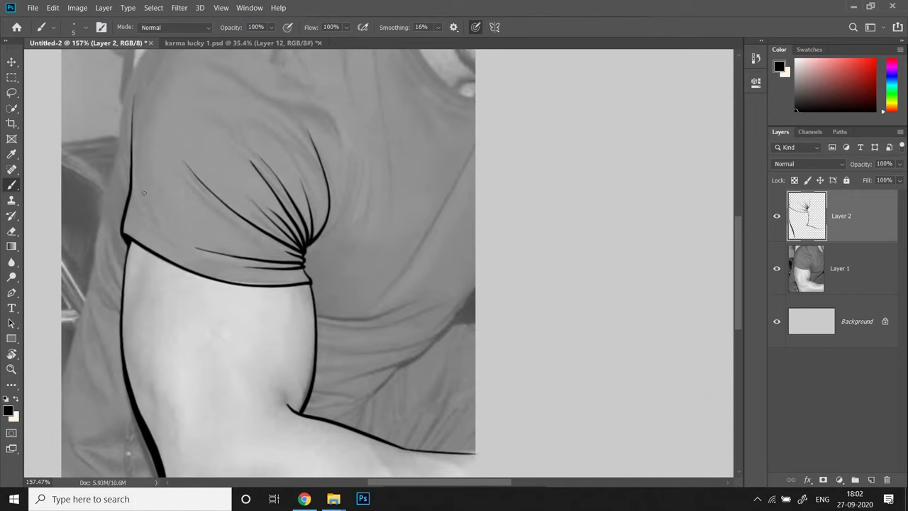
pyautogui.moveTo(315, 317); pyautogui.dragTo(400, 308)
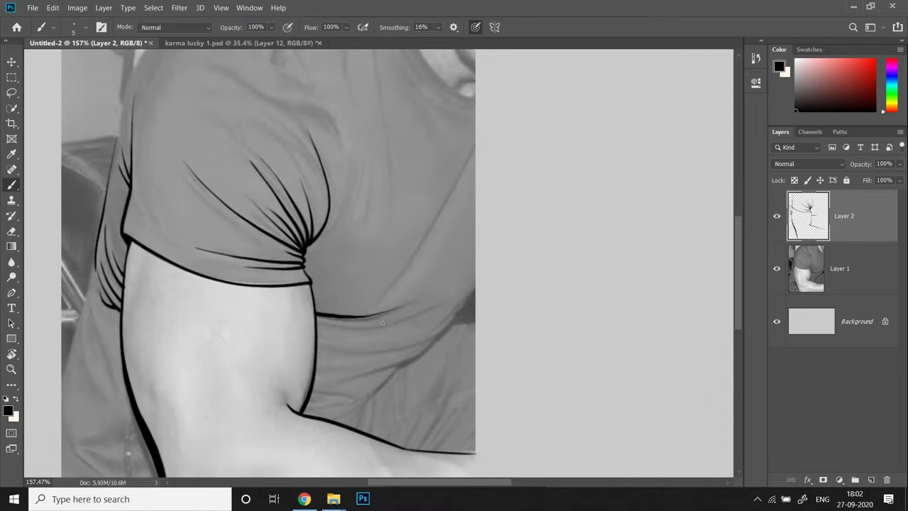
pyautogui.moveTo(335, 298); pyautogui.dragTo(397, 415)
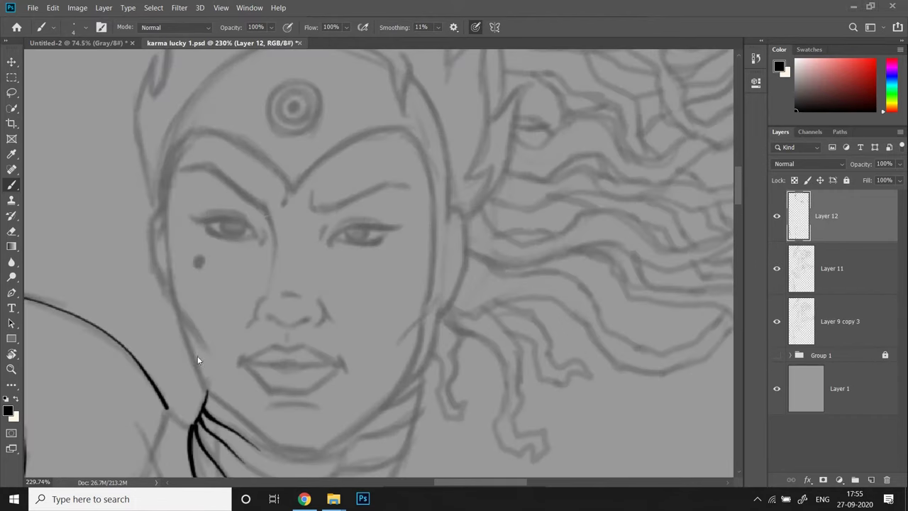
pyautogui.moveTo(181, 142)
pyautogui.mouseDown()
pyautogui.moveTo(207, 391)
pyautogui.moveTo(297, 451)
pyautogui.mouseUp()
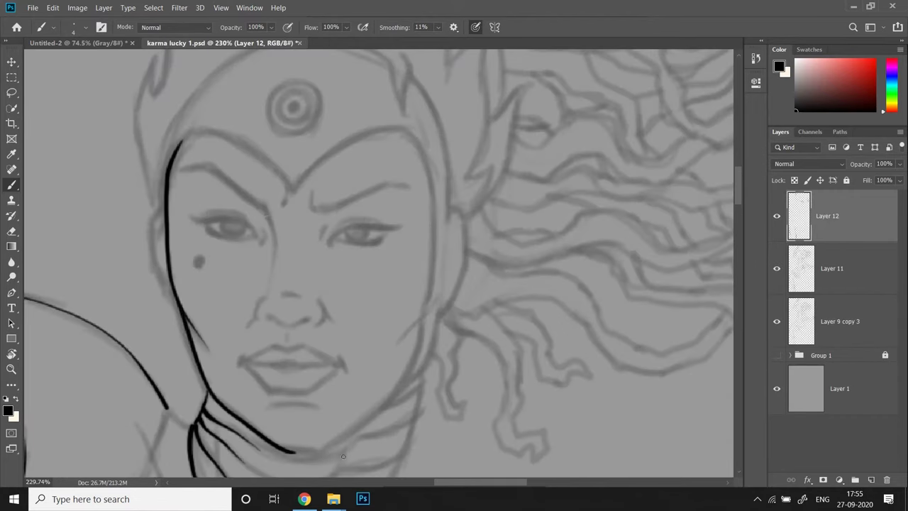
# - On Layer 12, ink the right side of the face, the chin-to-jaw line and the cheek strokes
pyautogui.moveTo(447, 146)
pyautogui.mouseDown()
pyautogui.moveTo(466, 241)
pyautogui.moveTo(408, 383)
pyautogui.mouseUp()
pyautogui.moveTo(294, 451); pyautogui.dragTo(369, 419)
pyautogui.moveTo(430, 170); pyautogui.dragTo(424, 315)
pyautogui.moveTo(369, 418); pyautogui.dragTo(438, 291)
pyautogui.moveTo(398, 345); pyautogui.dragTo(439, 291)
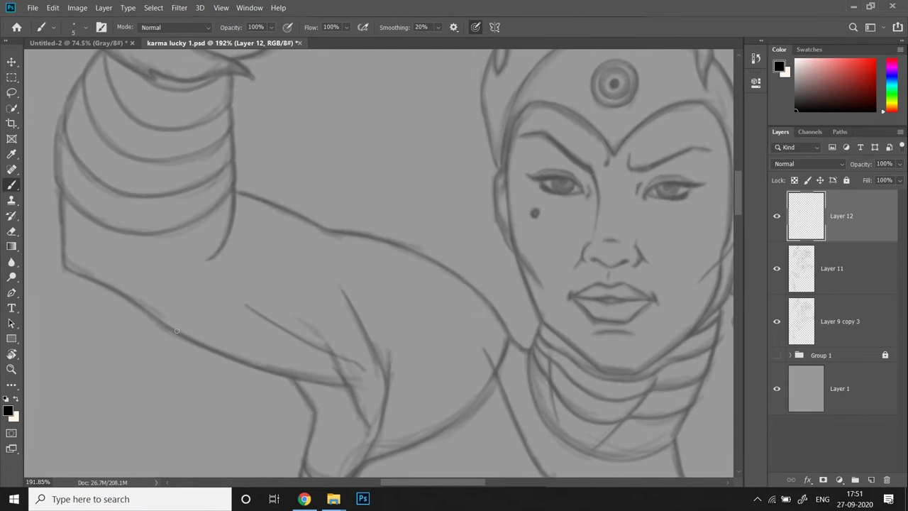
# - Ink the fold lines on the arm and the left side of the neck
pyautogui.moveTo(259, 369); pyautogui.dragTo(347, 383)
pyautogui.moveTo(344, 291)
pyautogui.mouseDown()
pyautogui.moveTo(385, 396)
pyautogui.moveTo(372, 450)
pyautogui.mouseUp()
pyautogui.moveTo(348, 383); pyautogui.dragTo(372, 440)
pyautogui.moveTo(339, 359); pyautogui.dragTo(310, 339)
pyautogui.moveTo(556, 433); pyautogui.dragTo(530, 347)
pyautogui.moveTo(535, 344); pyautogui.dragTo(571, 381)
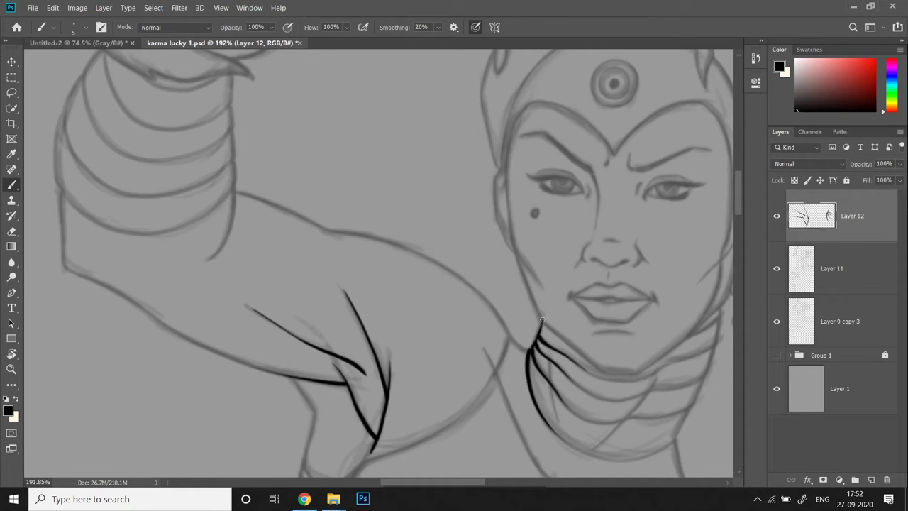
# - Ink the arm's top and left contours, the sleeve edge and a few short accent strokes
pyautogui.moveTo(238, 193); pyautogui.dragTo(510, 336)
pyautogui.moveTo(60, 190); pyautogui.dragTo(347, 390)
pyautogui.moveTo(428, 331)
pyautogui.mouseDown()
pyautogui.moveTo(365, 154)
pyautogui.moveTo(469, 468)
pyautogui.mouseUp()
pyautogui.moveTo(274, 328); pyautogui.dragTo(248, 397)
pyautogui.moveTo(100, 328)
pyautogui.mouseDown()
pyautogui.moveTo(107, 227)
pyautogui.moveTo(138, 185)
pyautogui.mouseUp()
pyautogui.moveTo(275, 243); pyautogui.dragTo(273, 327)
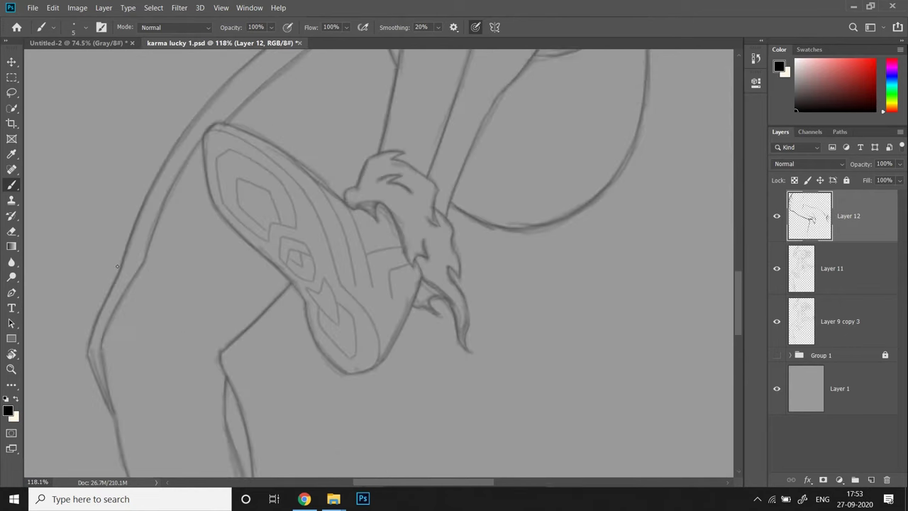
pyautogui.moveTo(93, 359); pyautogui.dragTo(129, 261)
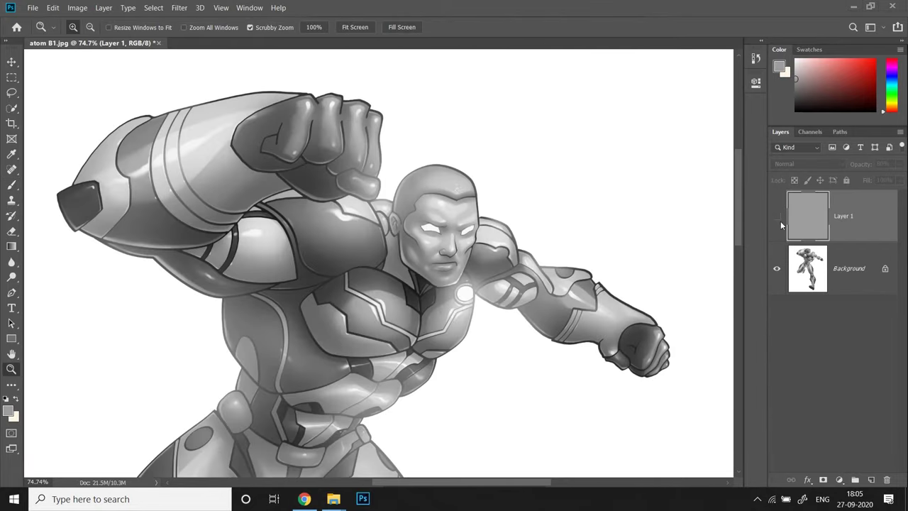
# - Show the pale overlay layer, add a new layer, and draw boxes and a guide line between the fists
pyautogui.click(776, 216)
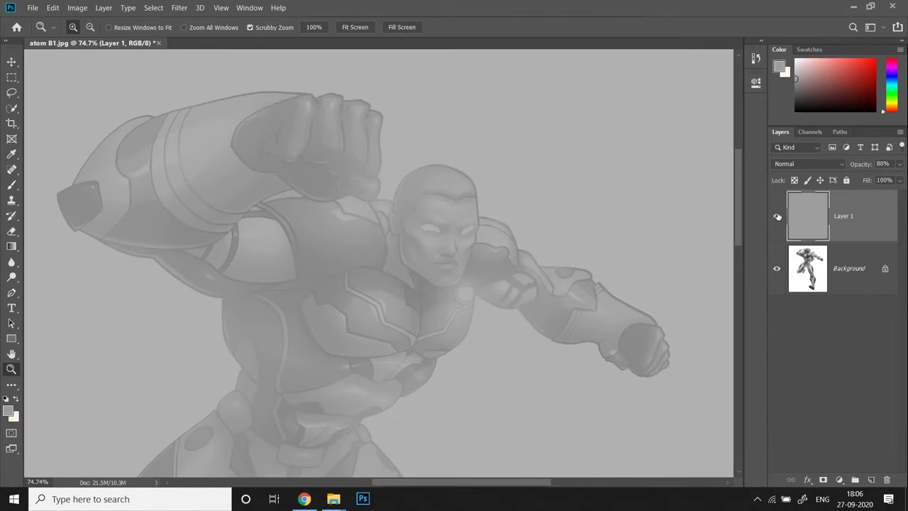
pyautogui.hotkey('ctrl', 'shift', 'alt', 'n')
pyautogui.press('b')
pyautogui.moveTo(253, 75)
pyautogui.mouseDown()
pyautogui.moveTo(229, 188)
pyautogui.moveTo(253, 75)
pyautogui.mouseUp()
pyautogui.moveTo(585, 360)
pyautogui.mouseDown()
pyautogui.moveTo(688, 329)
pyautogui.moveTo(587, 359)
pyautogui.mouseUp()
pyautogui.moveTo(651, 307); pyautogui.dragTo(415, 113)
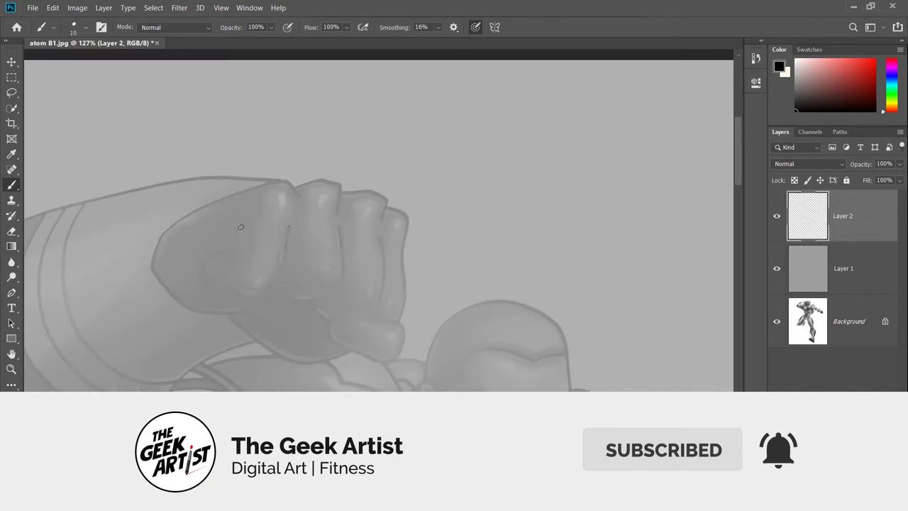
# - Ink the outline of the first fist and the thumb beneath it
pyautogui.moveTo(234, 238); pyautogui.dragTo(213, 280)
pyautogui.moveTo(341, 191); pyautogui.dragTo(386, 206)
pyautogui.moveTo(390, 206); pyautogui.dragTo(397, 320)
pyautogui.moveTo(291, 183); pyautogui.dragTo(188, 305)
pyautogui.moveTo(230, 316); pyautogui.dragTo(345, 352)
pyautogui.moveTo(334, 312); pyautogui.dragTo(401, 351)
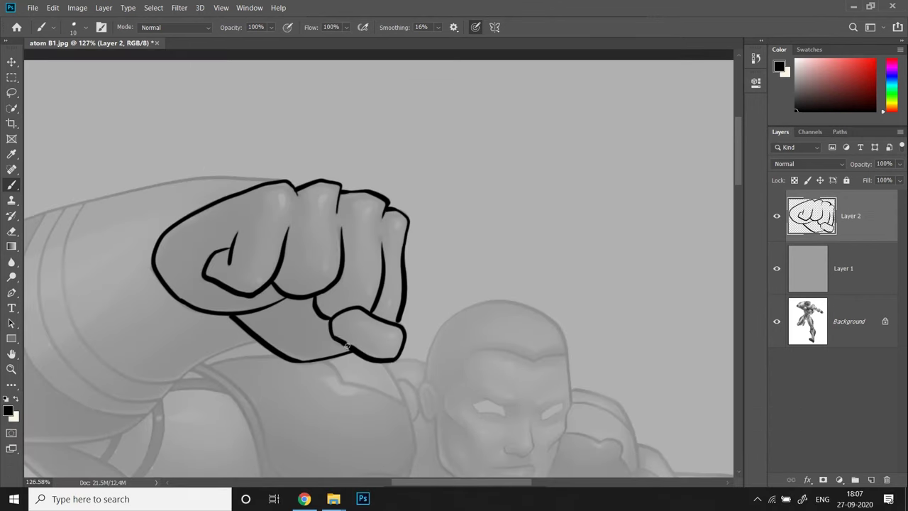
# - Ink the long arm outlines, the second fist and the forearm line in black
pyautogui.moveTo(284, 284); pyautogui.dragTo(439, 277)
pyautogui.moveTo(156, 434); pyautogui.dragTo(397, 334)
pyautogui.moveTo(39, 323); pyautogui.dragTo(365, 171)
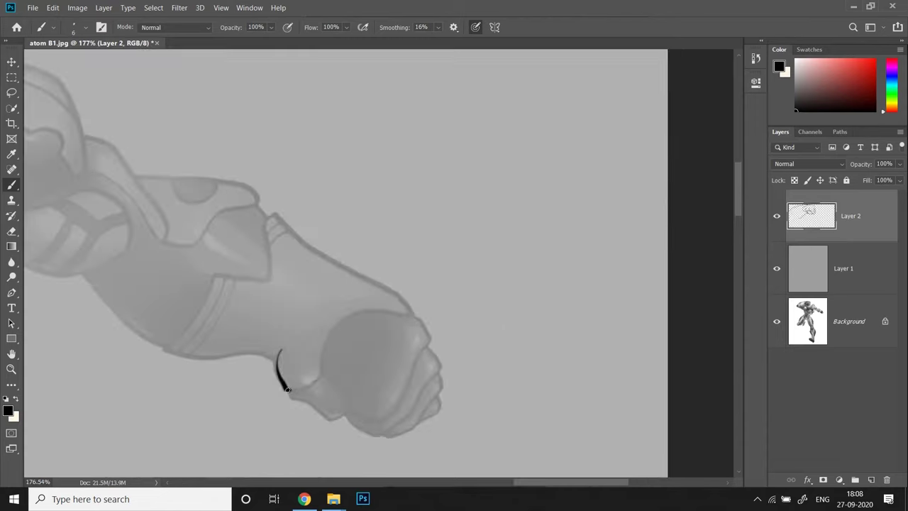
pyautogui.moveTo(391, 310); pyautogui.dragTo(327, 376)
pyautogui.moveTo(418, 320); pyautogui.dragTo(383, 433)
pyautogui.moveTo(276, 212); pyautogui.dragTo(395, 310)
pyautogui.moveTo(279, 351); pyautogui.dragTo(166, 365)
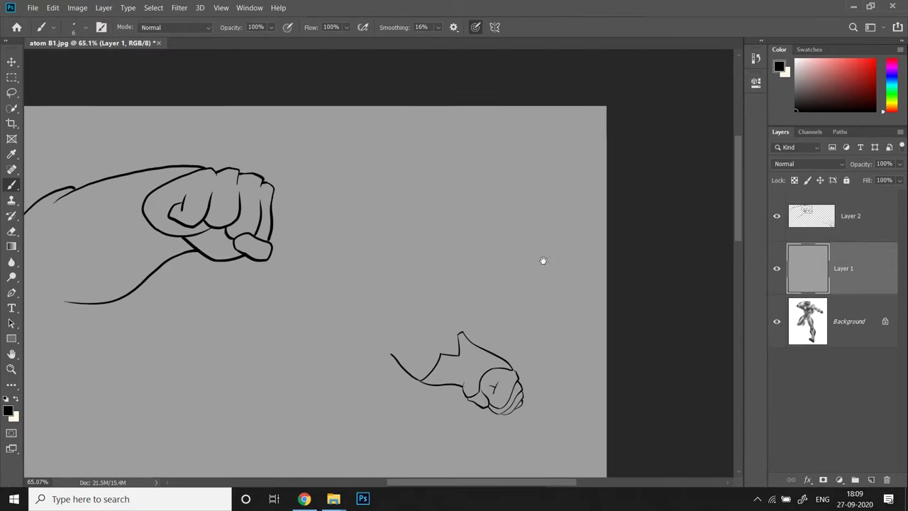
# - Sketch the perspective arrows and boxes, plus two smaller boxes
pyautogui.moveTo(546, 206); pyautogui.dragTo(408, 121)
pyautogui.moveTo(518, 205); pyautogui.dragTo(337, 174)
pyautogui.moveTo(149, 268); pyautogui.dragTo(222, 360)
pyautogui.moveTo(351, 248); pyautogui.dragTo(173, 397)
pyautogui.moveTo(397, 255); pyautogui.dragTo(579, 411)
pyautogui.moveTo(244, 263); pyautogui.dragTo(244, 297)
pyautogui.moveTo(290, 258); pyautogui.dragTo(320, 298)
pyautogui.moveTo(345, 239); pyautogui.dragTo(364, 259)
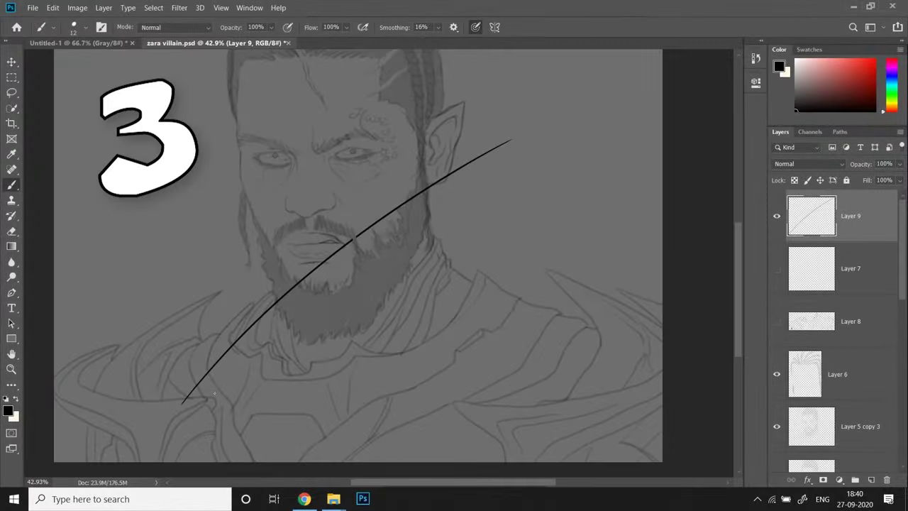
# - Draw two parallel diagonal practice strokes, then undo them with Ctrl+Alt+Z
pyautogui.moveTo(219, 390); pyautogui.dragTo(507, 162)
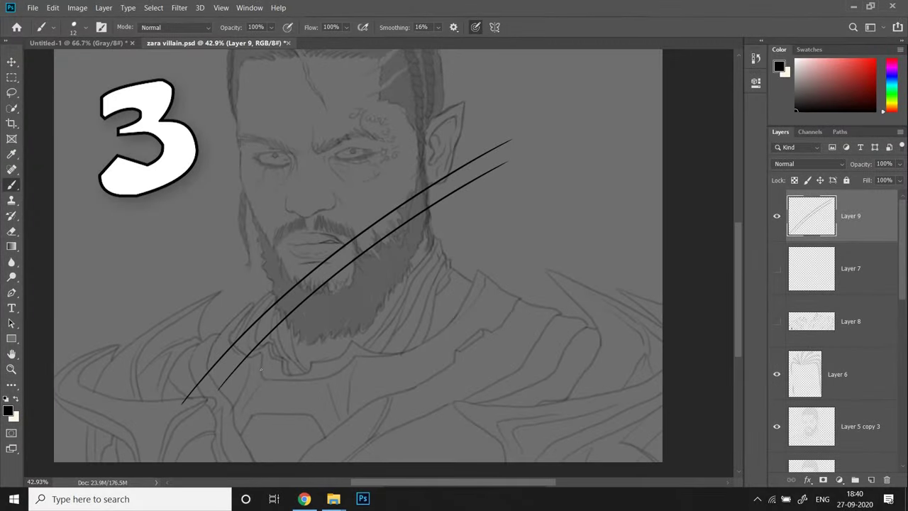
pyautogui.moveTo(247, 391); pyautogui.dragTo(557, 157)
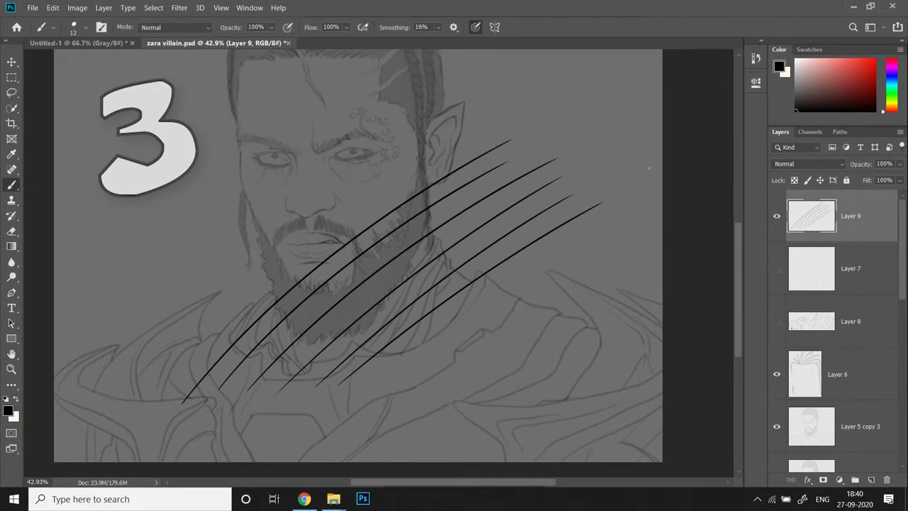
pyautogui.hotkey('ctrl', 'alt', 'z')
pyautogui.hotkey('ctrl', 'alt', 'z')
pyautogui.hotkey('ctrl', 'alt', 'z')
pyautogui.hotkey('ctrl', 'alt', 'z')
pyautogui.hotkey('ctrl', 'alt', 'z')
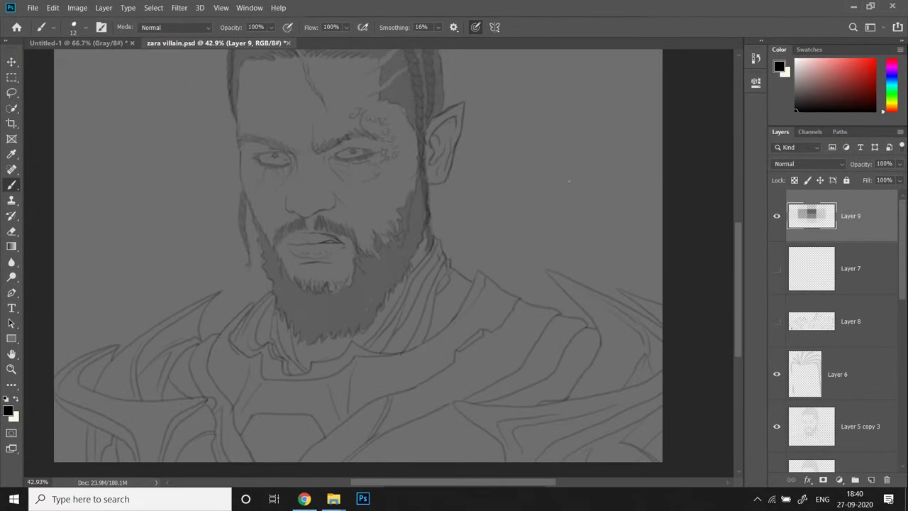
pyautogui.scroll(5, 362, 429)
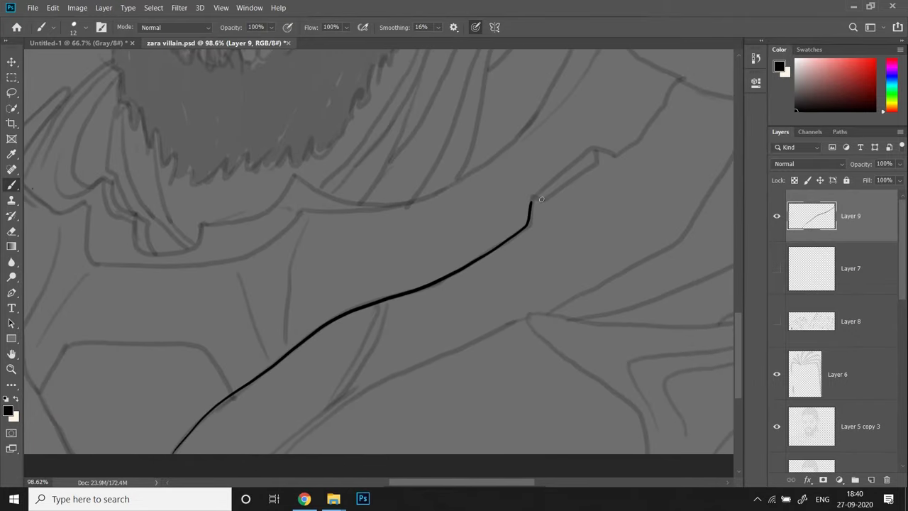
# - Ink the long collar line across the chest and two more collar strokes on the right
pyautogui.moveTo(278, 454); pyautogui.dragTo(523, 315)
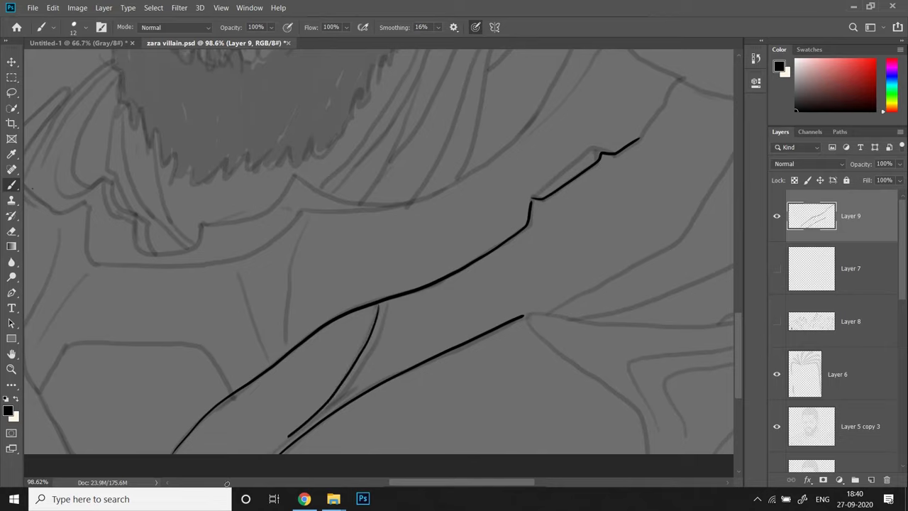
pyautogui.scroll(-3, 227, 454)
pyautogui.moveTo(324, 376); pyautogui.dragTo(531, 239)
pyautogui.moveTo(466, 325); pyautogui.dragTo(588, 223)
# - Ink a short lower-left stroke, a new collar curve and two parallel fold lines
pyautogui.press('z')
pyautogui.scroll(-3, 312, 417)
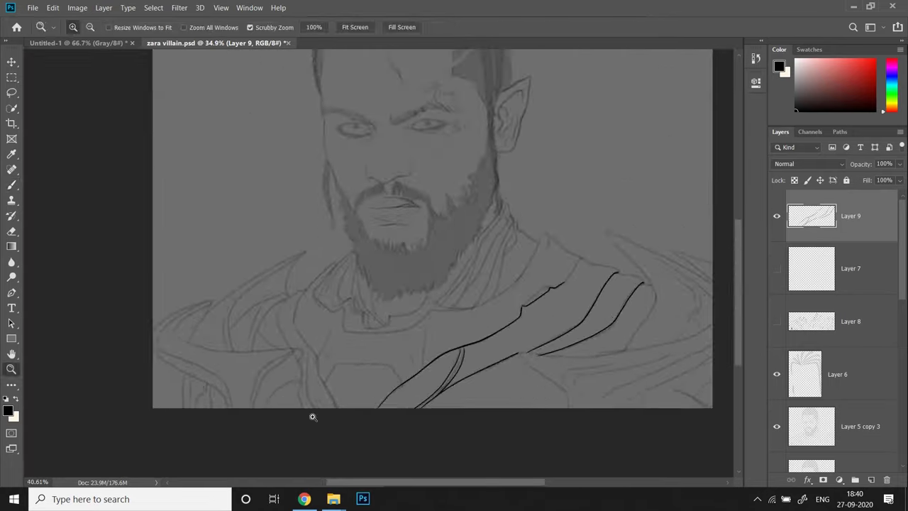
pyautogui.scroll(4, 313, 416)
pyautogui.press('b')
pyautogui.moveTo(226, 412); pyautogui.dragTo(267, 366)
pyautogui.scroll(-3, 390, 357)
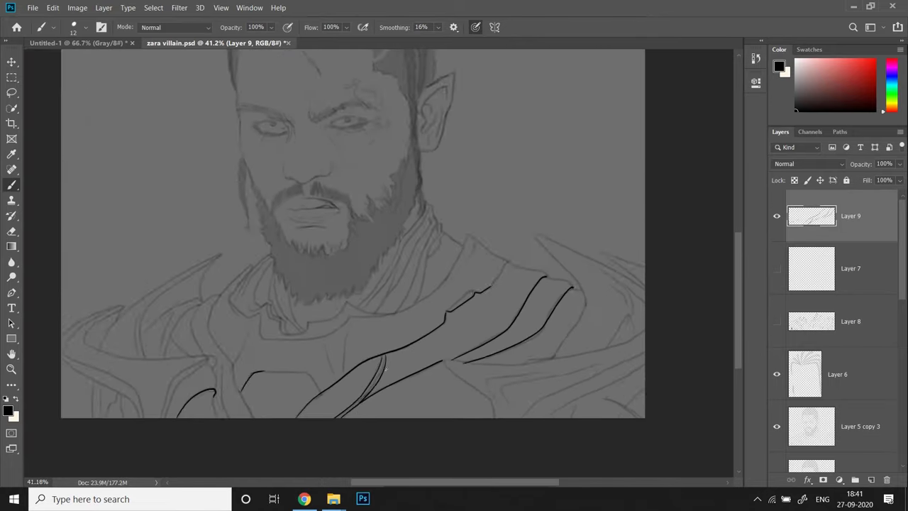
pyautogui.scroll(3, 454, 461)
pyautogui.moveTo(508, 162); pyautogui.dragTo(337, 316)
pyautogui.moveTo(400, 183); pyautogui.dragTo(441, 117)
pyautogui.moveTo(365, 309); pyautogui.dragTo(419, 181)
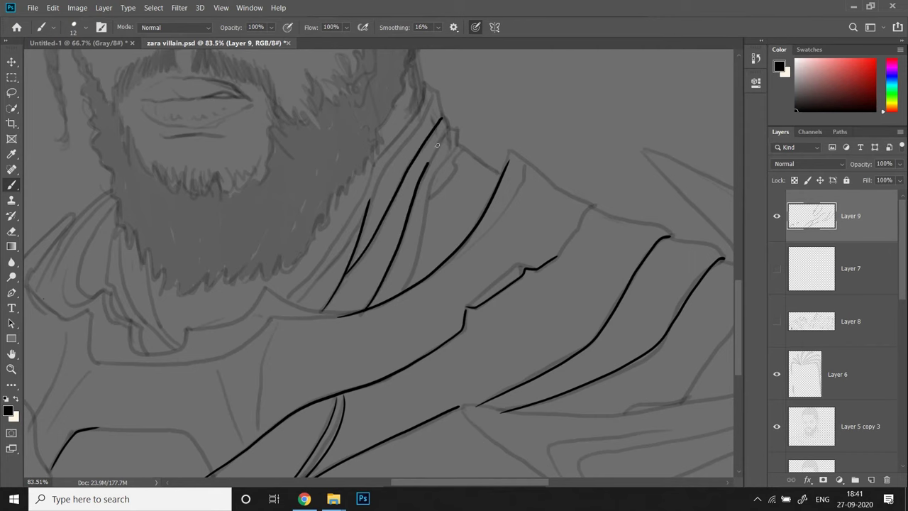
pyautogui.scroll(-4, 461, 147)
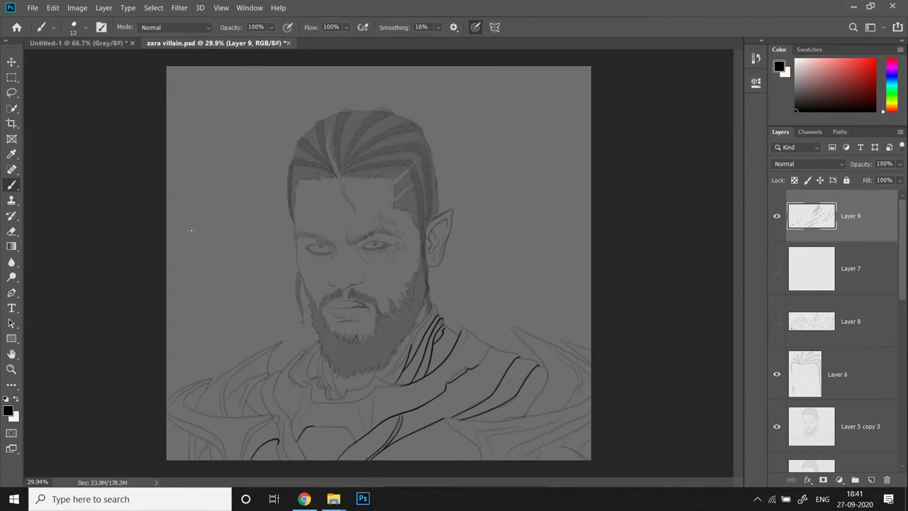
# - Draw two long test strokes across the face and undo them
pyautogui.moveTo(170, 244); pyautogui.dragTo(309, 97)
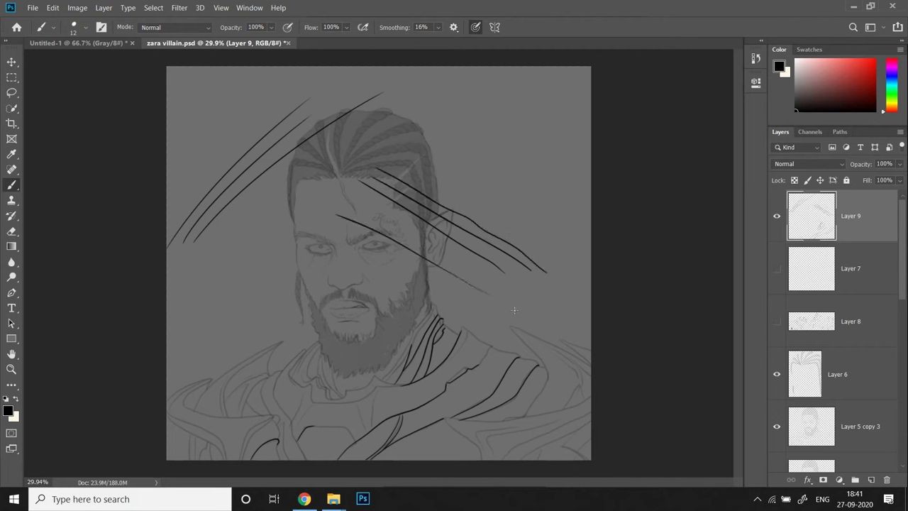
pyautogui.moveTo(413, 168); pyautogui.dragTo(584, 289)
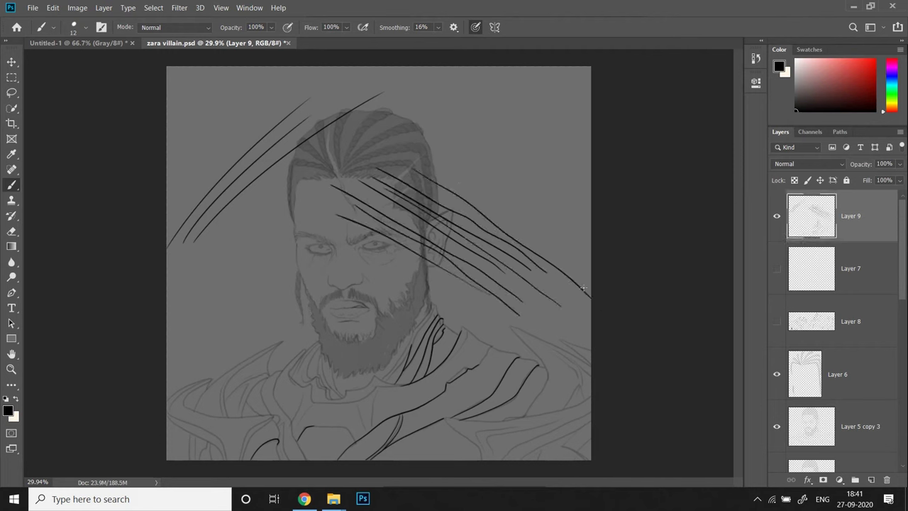
pyautogui.hotkey('ctrl', 'z')
pyautogui.hotkey('ctrl', 'z')
pyautogui.hotkey('ctrl', 'z')
pyautogui.hotkey('ctrl', 'z')
pyautogui.hotkey('ctrl', 'z')
pyautogui.hotkey('ctrl', 'z')
pyautogui.hotkey('ctrl', 'z')
pyautogui.hotkey('ctrl', 'z')
pyautogui.hotkey('ctrl', 'z')
pyautogui.hotkey('ctrl', 'z')
# - Pan around the sketch and rotate the canvas view for easier strokes
pyautogui.scroll(5, 601, 308)
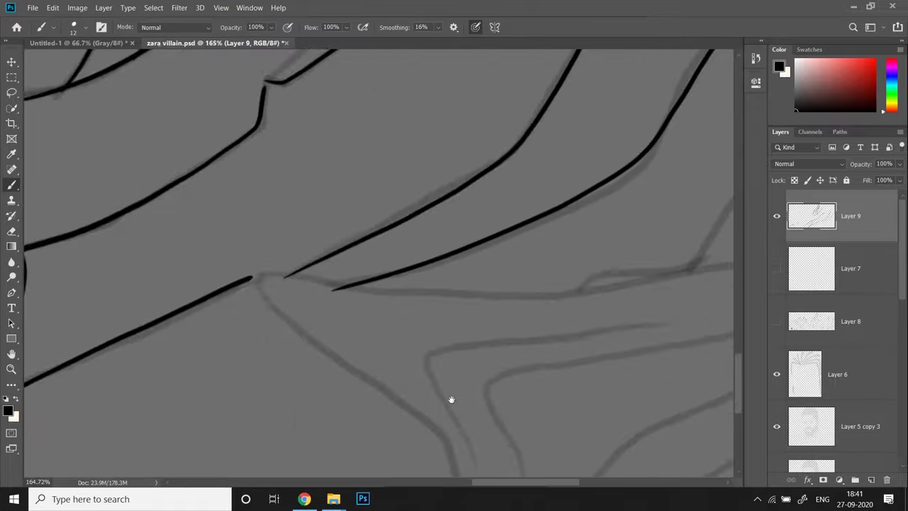
pyautogui.scroll(-3, 348, 398)
pyautogui.hscroll(5, 294, 248)
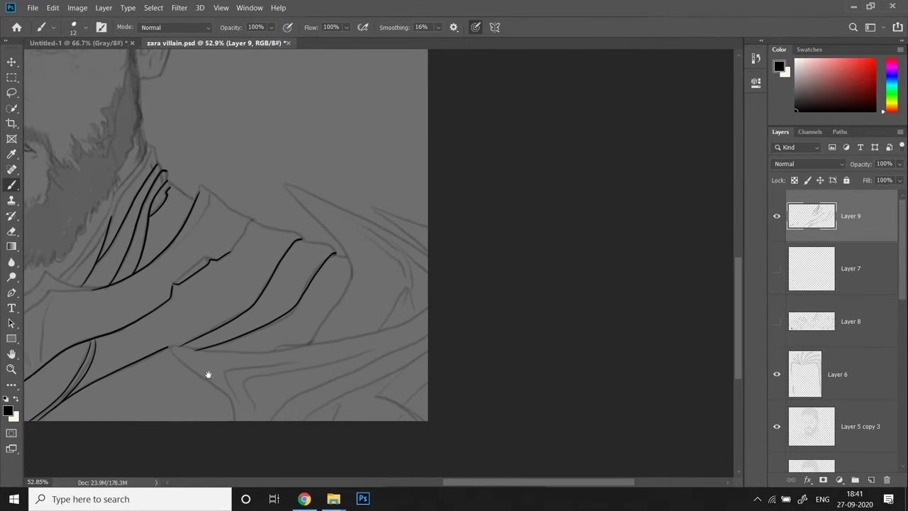
pyautogui.scroll(2, 223, 203)
pyautogui.scroll(-4, 283, 213)
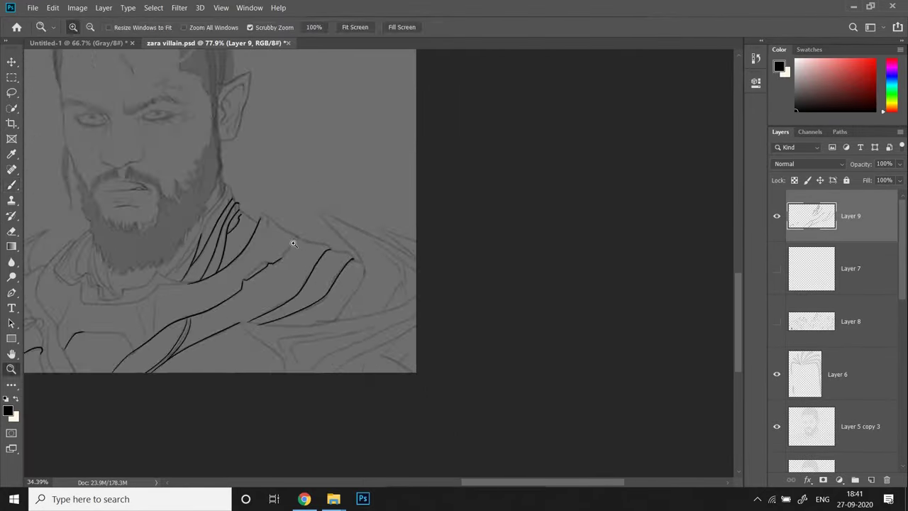
pyautogui.scroll(3, 456, 322)
pyautogui.scroll(2, 456, 321)
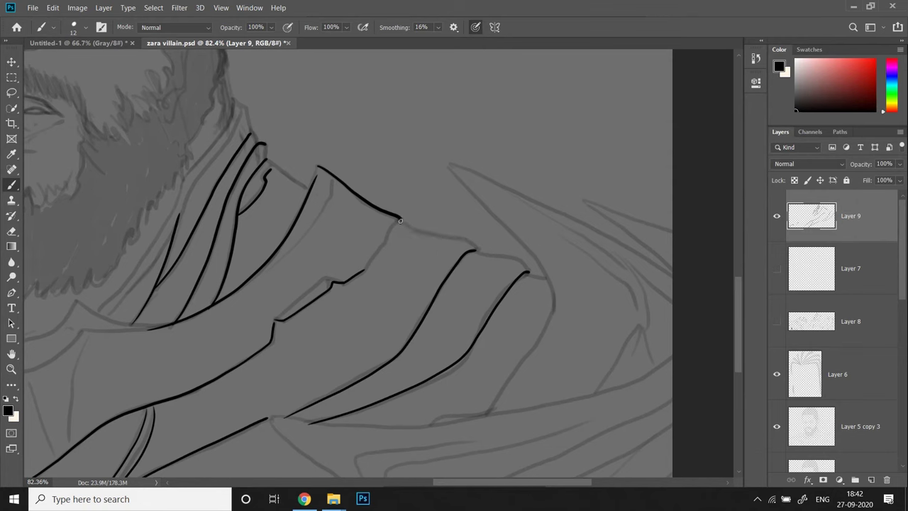
pyautogui.scroll(-4, 406, 224)
pyautogui.moveTo(426, 381); pyautogui.dragTo(560, 171)
pyautogui.scroll(6, 209, 288)
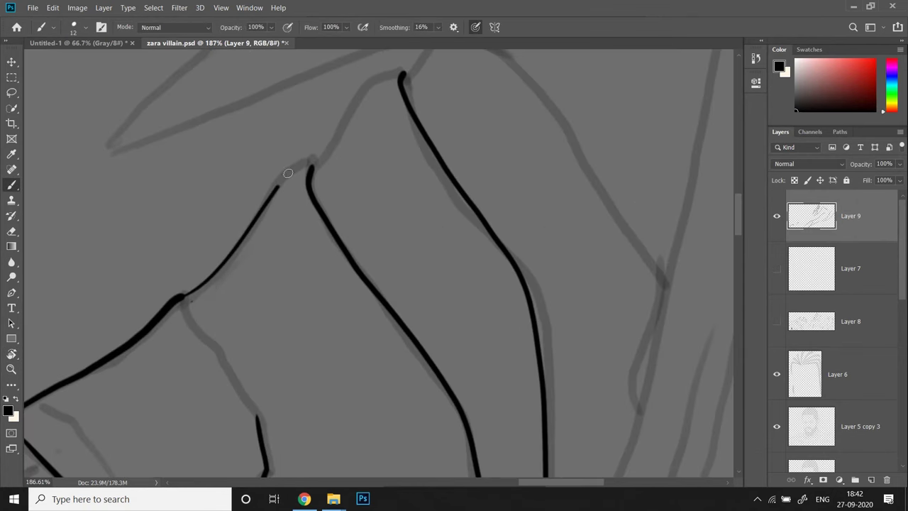
pyautogui.scroll(-4, 208, 288)
# - Rotate the canvas view with R to suit the neck strokes
pyautogui.press('r')
pyautogui.scroll(2, 276, 350)
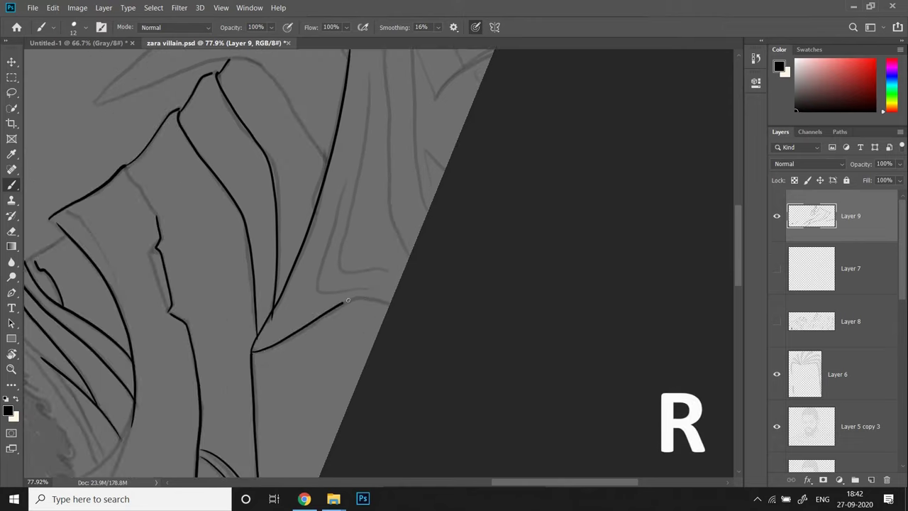
pyautogui.press('z')
pyautogui.press('b')
pyautogui.scroll(-4, 277, 351)
pyautogui.press('r')
pyautogui.moveTo(277, 355)
pyautogui.mouseDown()
pyautogui.moveTo(274, 419)
pyautogui.moveTo(187, 354)
pyautogui.mouseUp()
pyautogui.scroll(4, 188, 355)
# - Ink clean lines along the left wing edges on Layer 9
pyautogui.moveTo(287, 184)
pyautogui.mouseDown()
pyautogui.moveTo(223, 282)
pyautogui.moveTo(296, 279)
pyautogui.mouseUp()
pyautogui.scroll(-1, 152, 400)
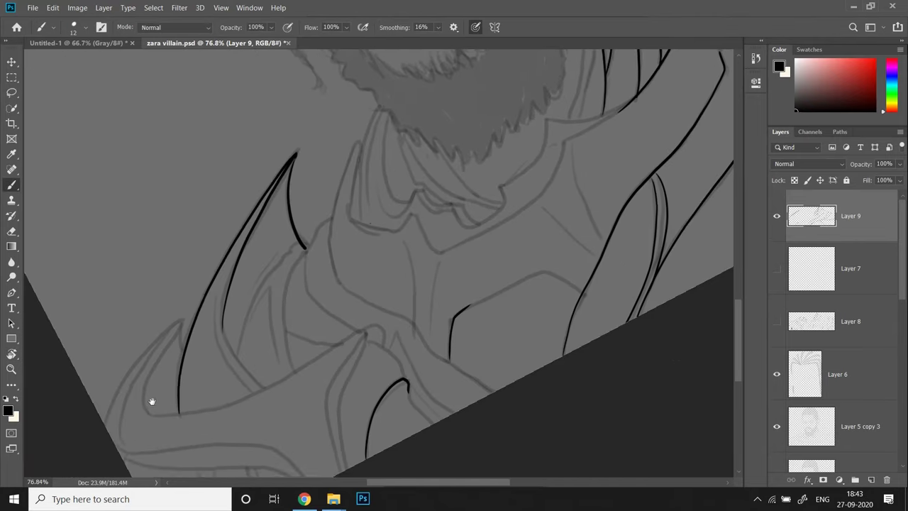
pyautogui.moveTo(177, 327); pyautogui.dragTo(106, 426)
pyautogui.scroll(-2, 156, 380)
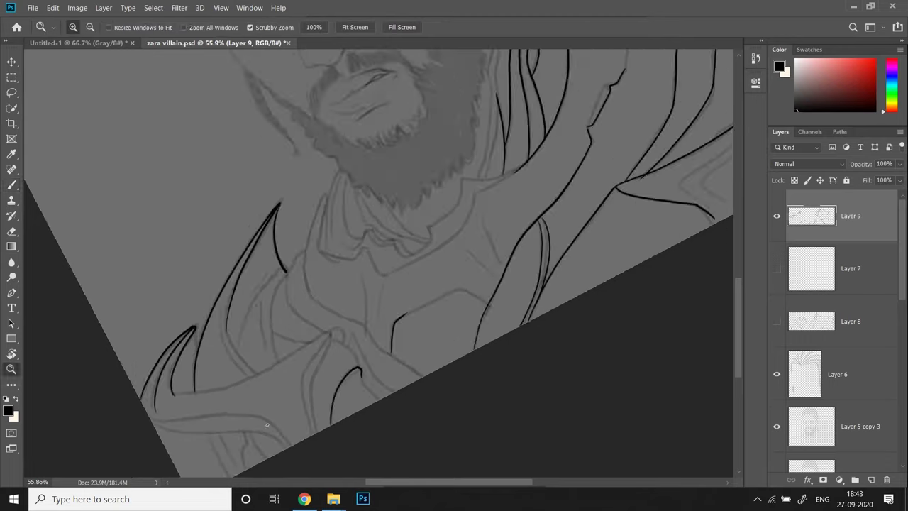
pyautogui.scroll(3, 156, 379)
# - Ink a curving line along the neck and hide the Layer 5 copy 3 face sketch
pyautogui.press('b')
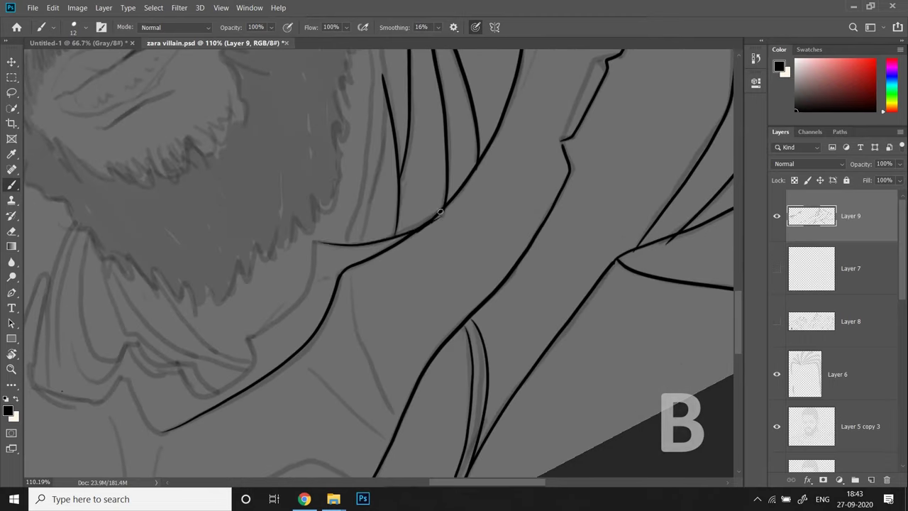
pyautogui.scroll(-5, 389, 419)
pyautogui.scroll(5, 227, 346)
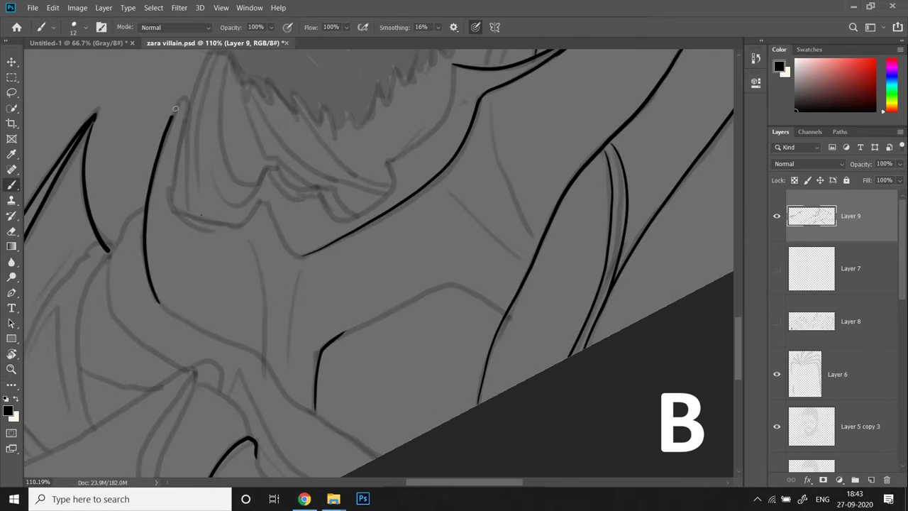
pyautogui.moveTo(92, 420); pyautogui.dragTo(142, 210)
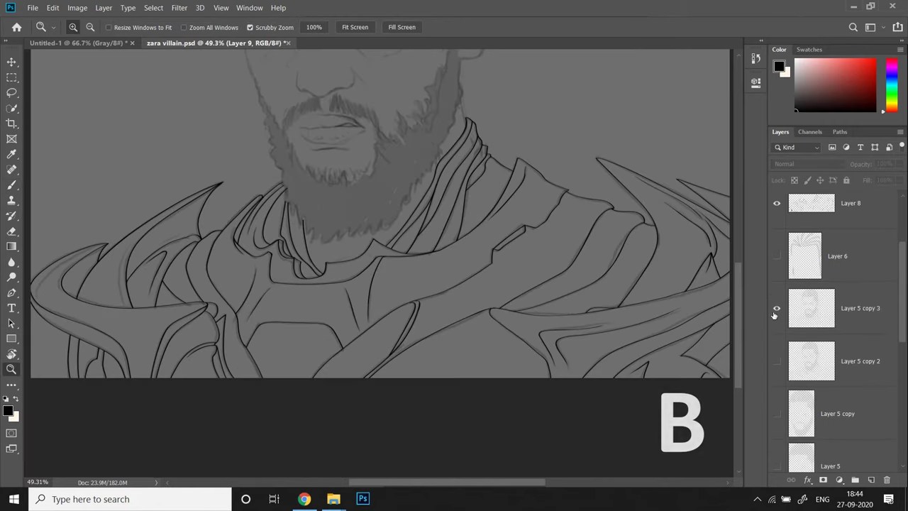
pyautogui.click(774, 318)
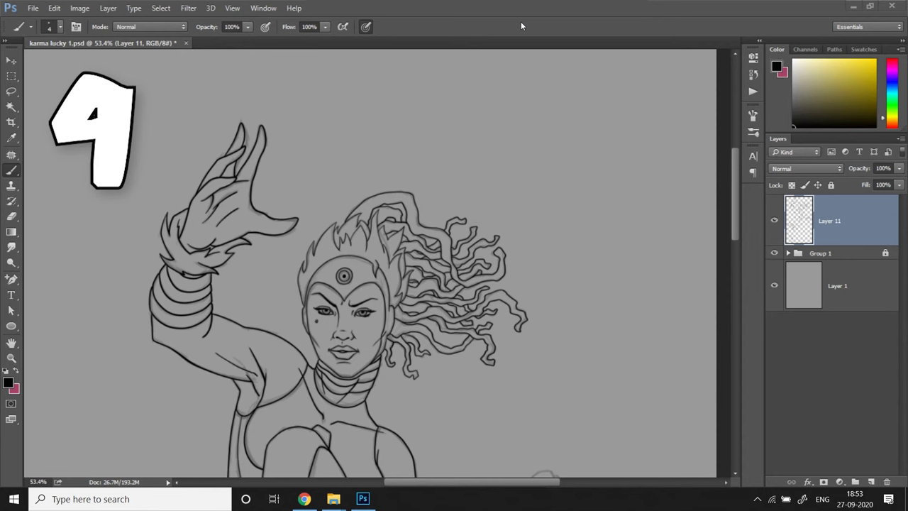
# - Bring the neck and shoulder into view and set the Eraser to a small hard tip
pyautogui.scroll(5, 343, 403)
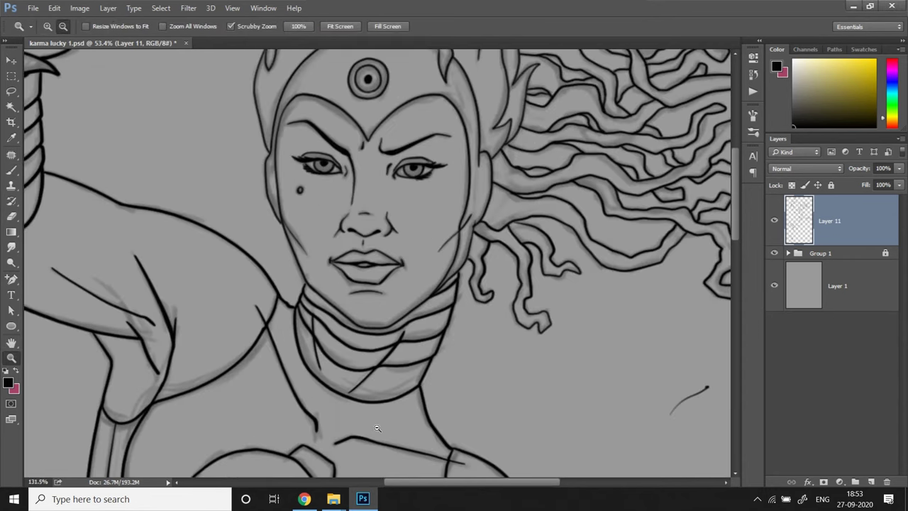
pyautogui.moveTo(343, 403); pyautogui.dragTo(428, 420)
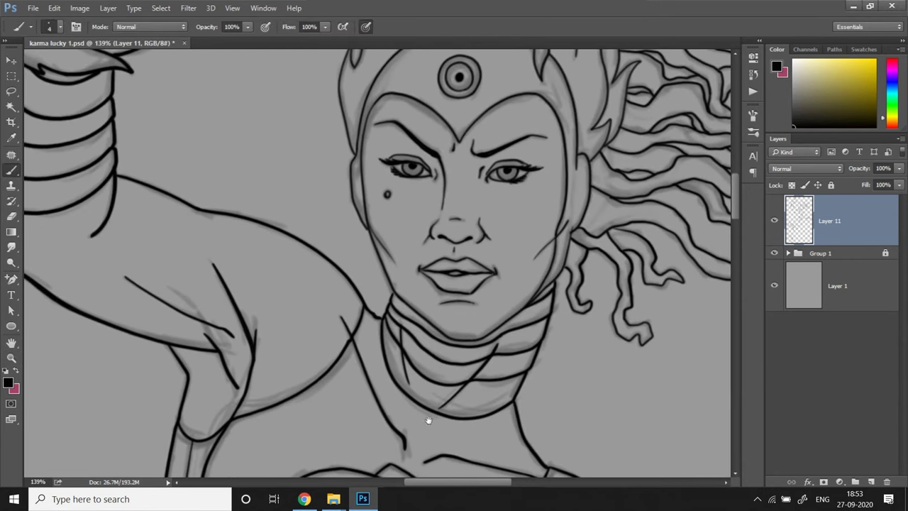
pyautogui.click(11, 216)
pyautogui.click(60, 28)
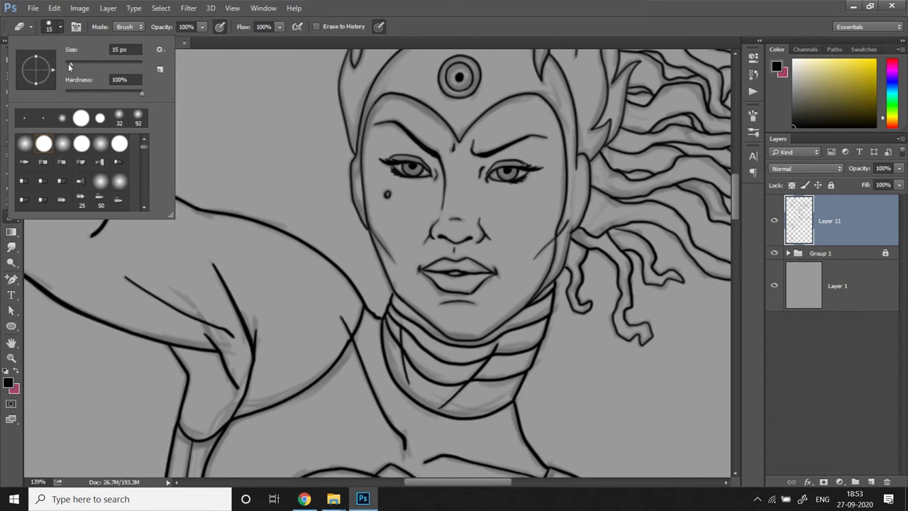
pyautogui.press('Return')
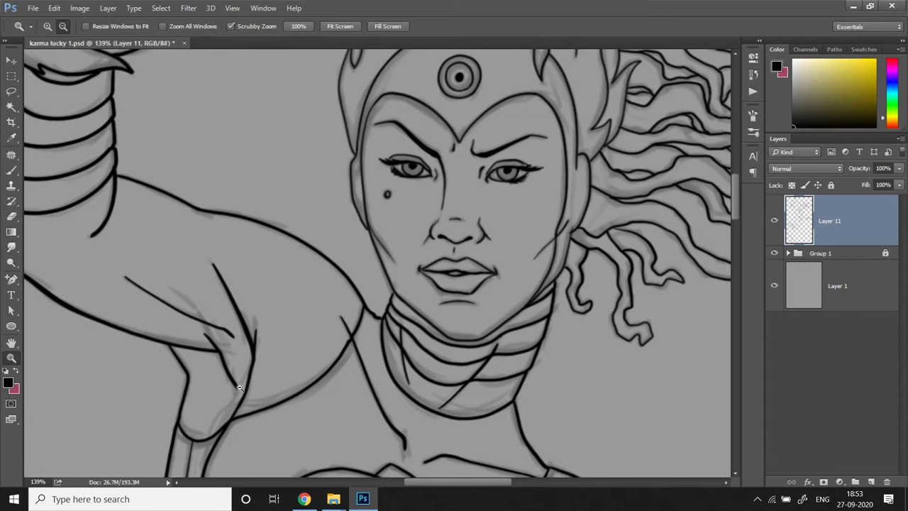
# - Zoom in and taper the loose line ends on the shoulder, arm and face with the eraser
pyautogui.moveTo(213, 312); pyautogui.dragTo(207, 303)
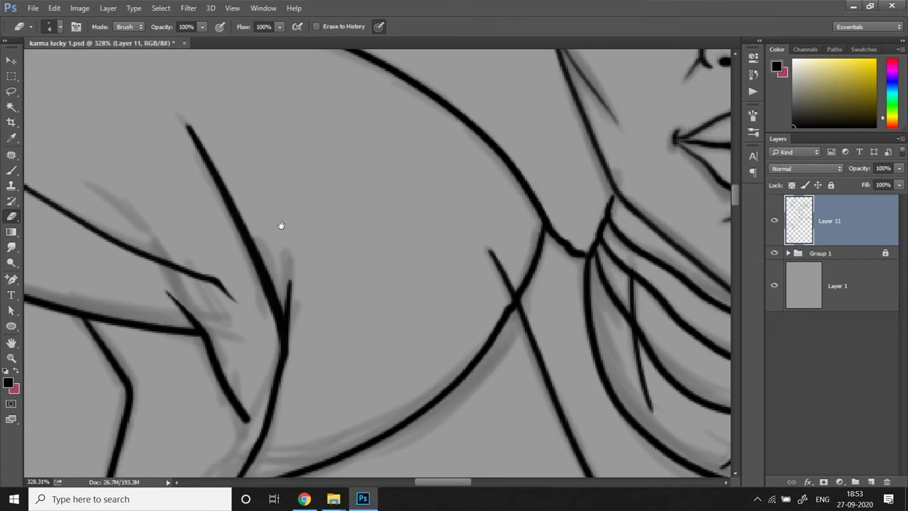
pyautogui.moveTo(281, 225)
pyautogui.mouseDown()
pyautogui.moveTo(330, 309)
pyautogui.moveTo(364, 319)
pyautogui.mouseUp()
pyautogui.moveTo(111, 286)
pyautogui.mouseDown()
pyautogui.moveTo(320, 369)
pyautogui.moveTo(164, 329)
pyautogui.mouseUp()
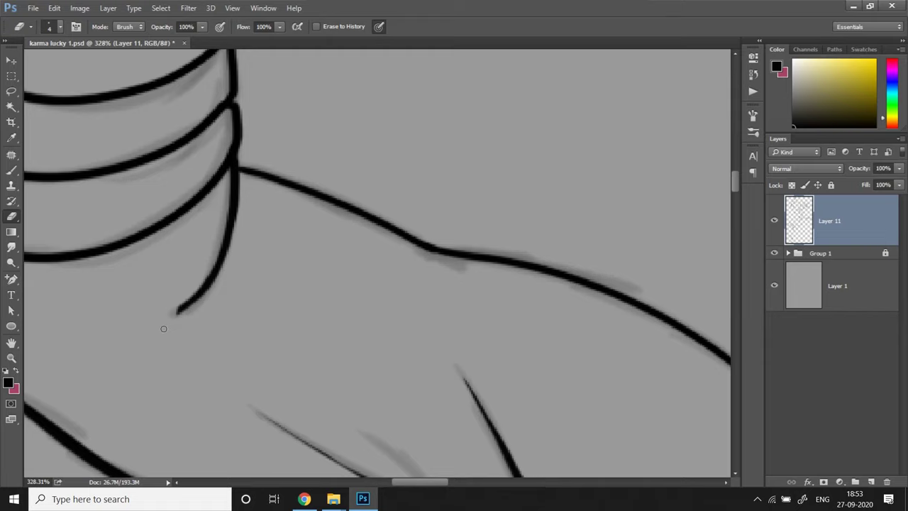
pyautogui.moveTo(199, 297)
pyautogui.mouseDown()
pyautogui.moveTo(440, 320)
pyautogui.moveTo(419, 326)
pyautogui.moveTo(422, 336)
pyautogui.moveTo(437, 260)
pyautogui.moveTo(497, 260)
pyautogui.mouseUp()
pyautogui.press('z')
pyautogui.press('e')
pyautogui.moveTo(307, 171); pyautogui.dragTo(354, 255)
pyautogui.scroll(-5, 559, 317)
pyautogui.moveTo(559, 316)
pyautogui.mouseDown()
pyautogui.moveTo(496, 371)
pyautogui.moveTo(533, 416)
pyautogui.moveTo(589, 215)
pyautogui.moveTo(604, 211)
pyautogui.moveTo(566, 224)
pyautogui.moveTo(565, 248)
pyautogui.moveTo(523, 327)
pyautogui.moveTo(488, 356)
pyautogui.moveTo(462, 355)
pyautogui.mouseUp()
pyautogui.press('z')
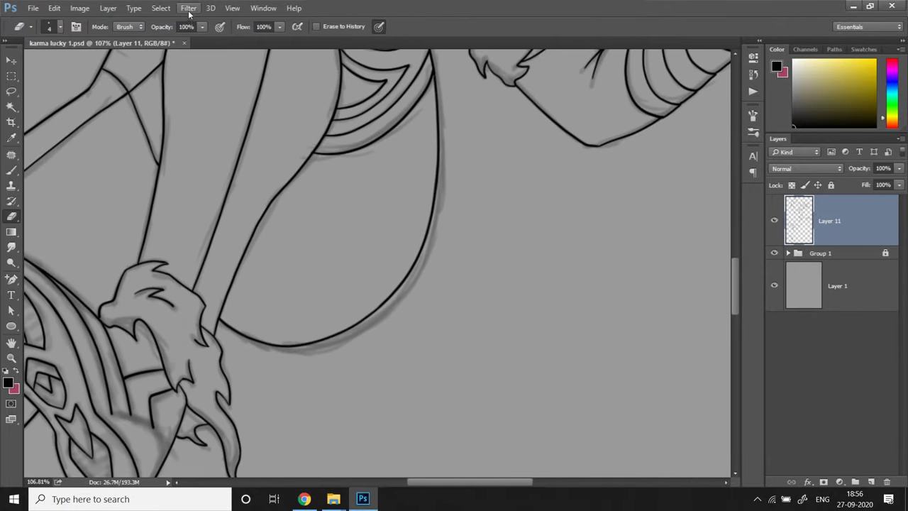
pyautogui.click(188, 8)
# - Open Liquify in Advanced Mode and zoom the preview to 100% on the leg
pyautogui.click(217, 104)
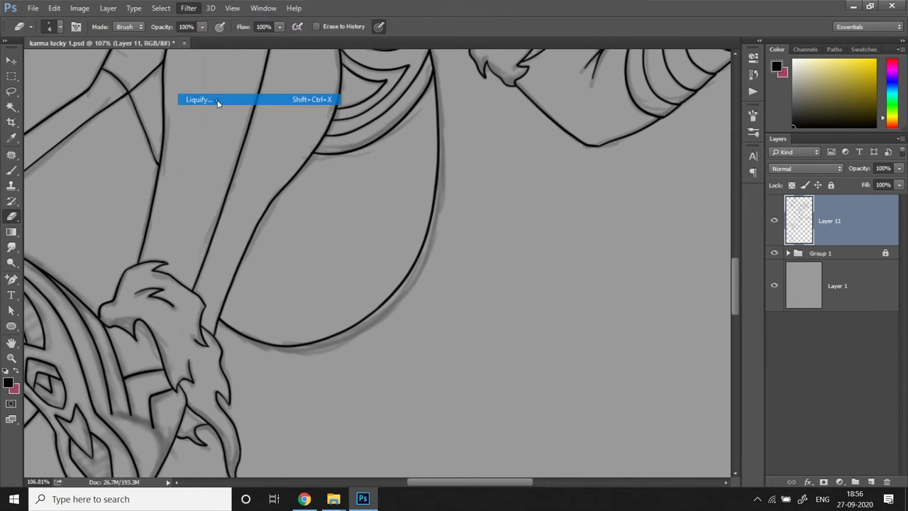
pyautogui.click(786, 86)
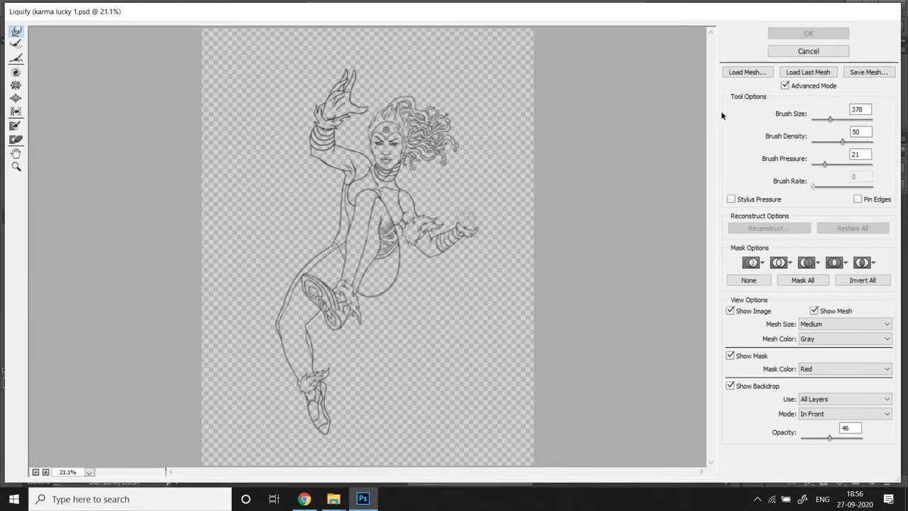
pyautogui.press('z')
pyautogui.click(405, 273)
pyautogui.click(397, 312)
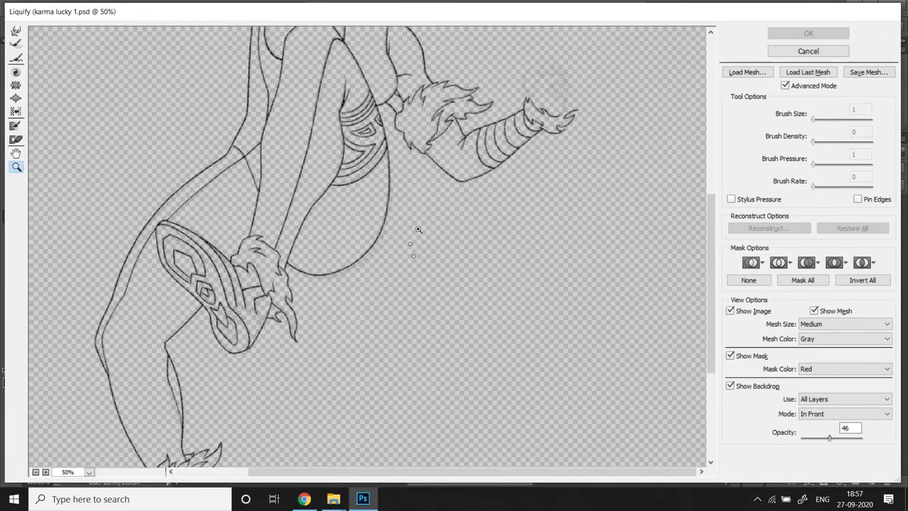
pyautogui.click(385, 339)
pyautogui.click(385, 339)
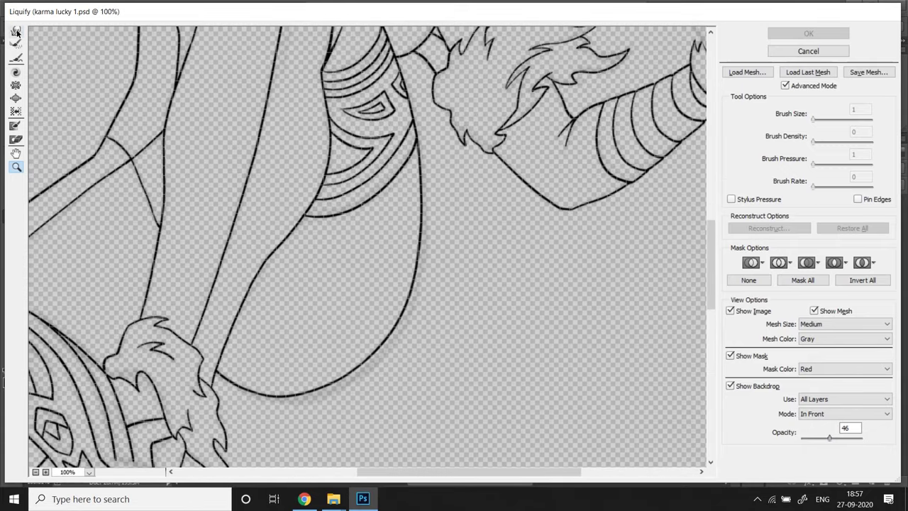
# - Raise Backdrop Opacity, push the leg curve smoother with Forward Warp, and apply with OK
pyautogui.click(17, 32)
pyautogui.moveTo(830, 437); pyautogui.dragTo(849, 437)
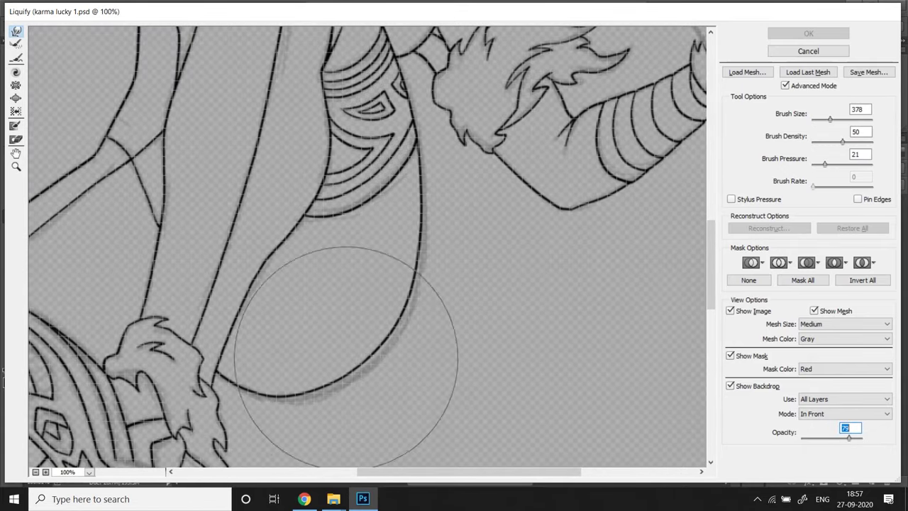
pyautogui.moveTo(346, 357)
pyautogui.mouseDown()
pyautogui.moveTo(354, 426)
pyautogui.moveTo(401, 381)
pyautogui.mouseUp()
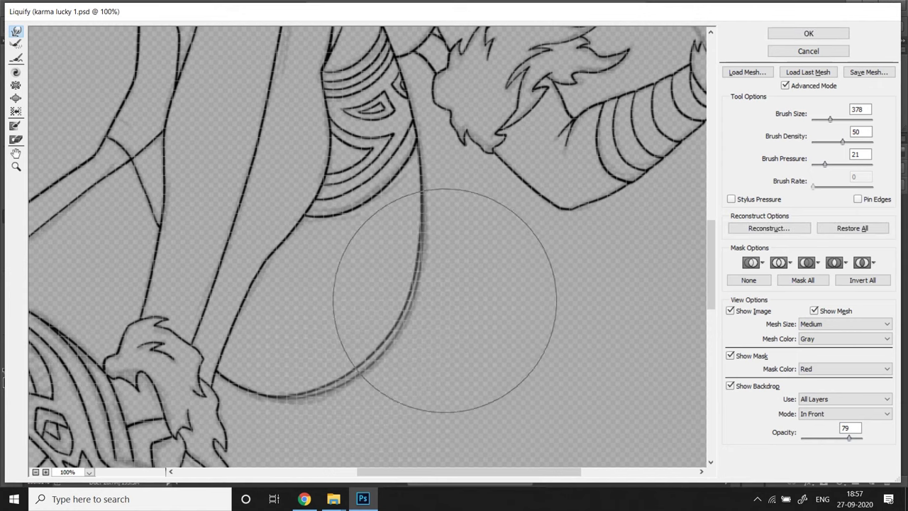
pyautogui.click(730, 386)
pyautogui.click(730, 386)
pyautogui.press('Return')
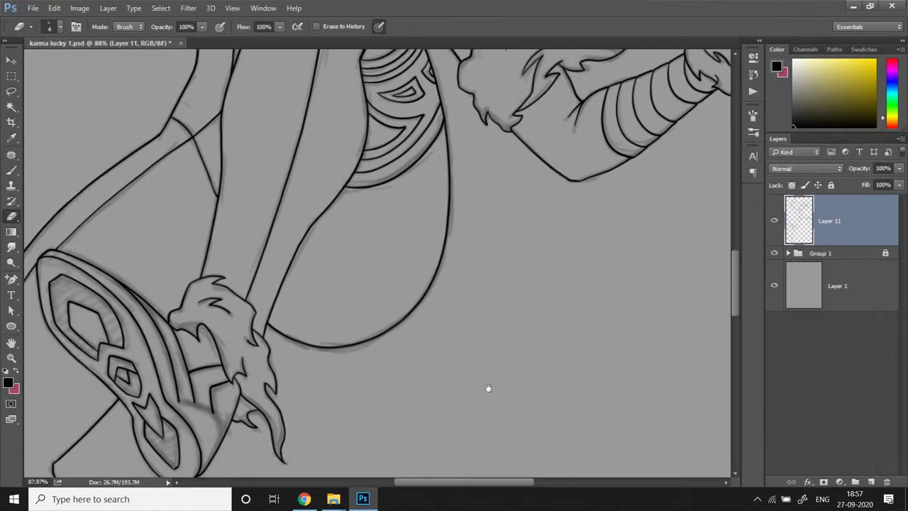
# - Lasso-select the curved leg line and its surroundings
pyautogui.moveTo(488, 388); pyautogui.dragTo(450, 428)
pyautogui.press('l')
pyautogui.scroll(2, 402, 284)
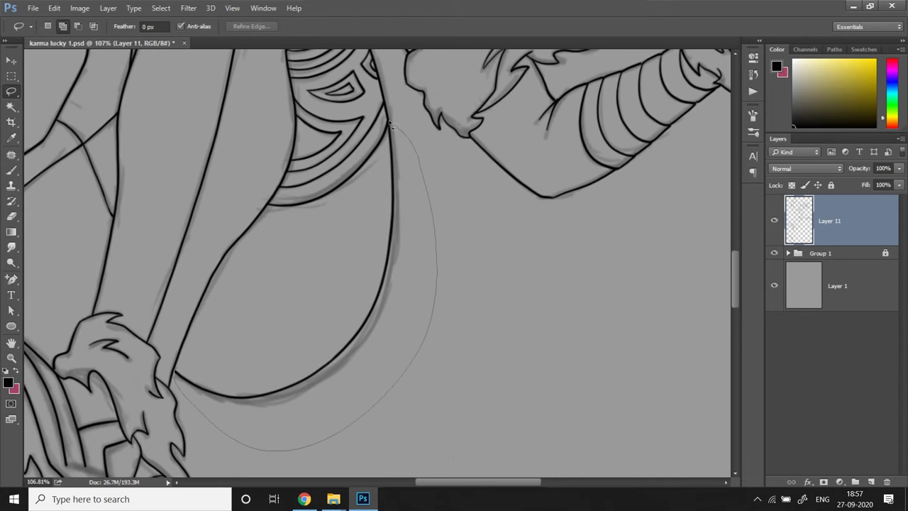
pyautogui.moveTo(394, 126); pyautogui.dragTo(392, 123)
# - Bend the selected curve with Edit > Transform > Warp and commit the warp
pyautogui.click(54, 7)
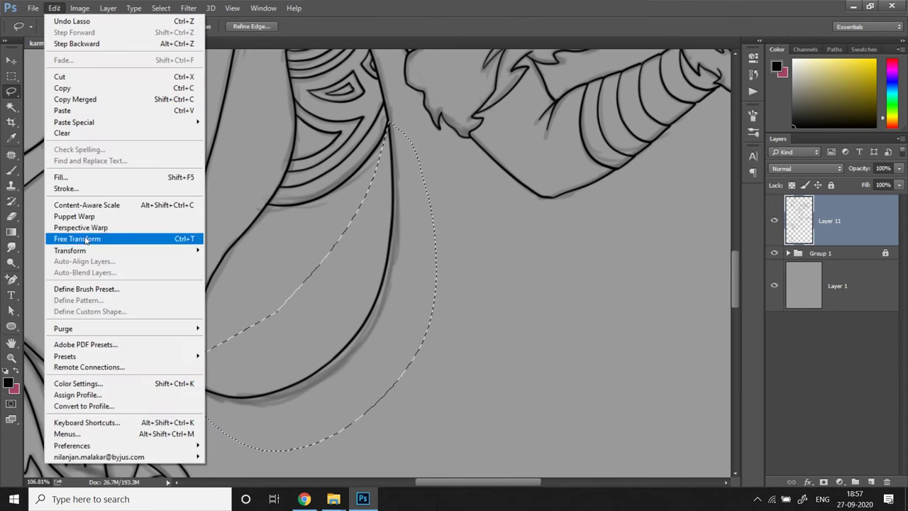
pyautogui.moveTo(90, 252)
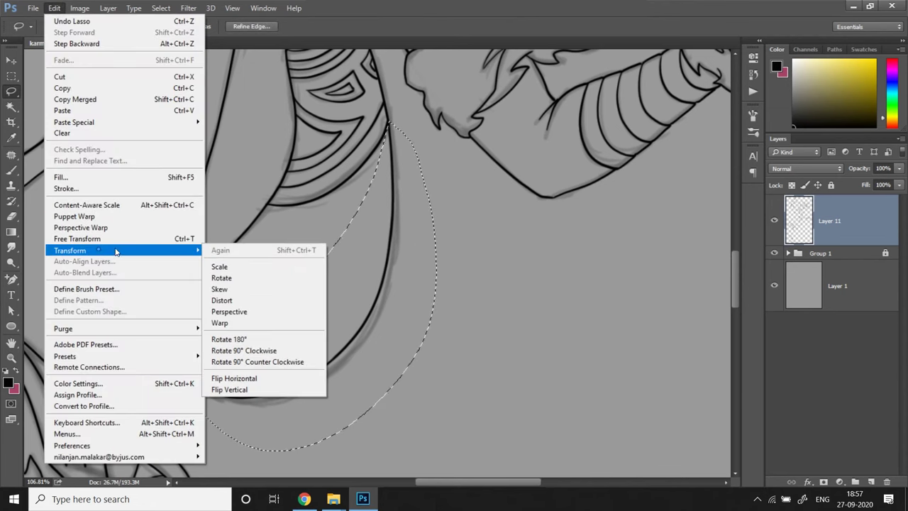
pyautogui.click(258, 324)
pyautogui.moveTo(345, 340); pyautogui.dragTo(245, 444)
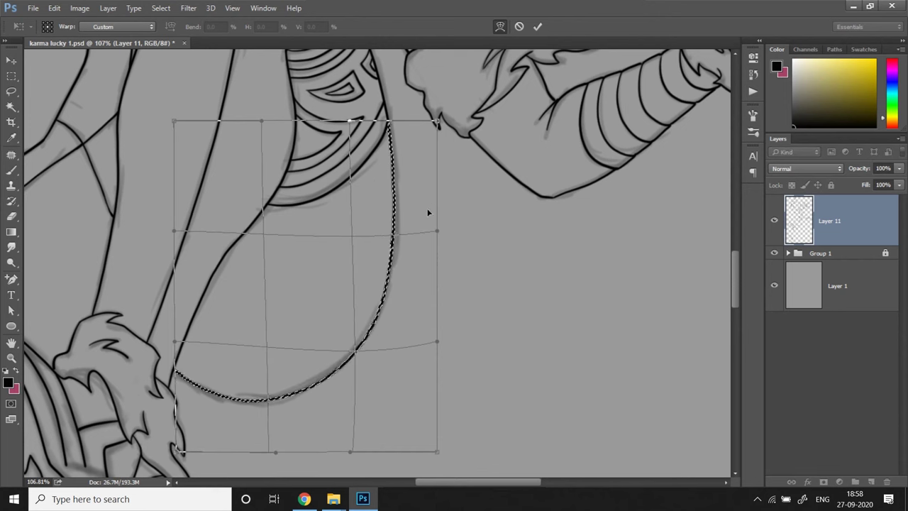
pyautogui.press('Return')
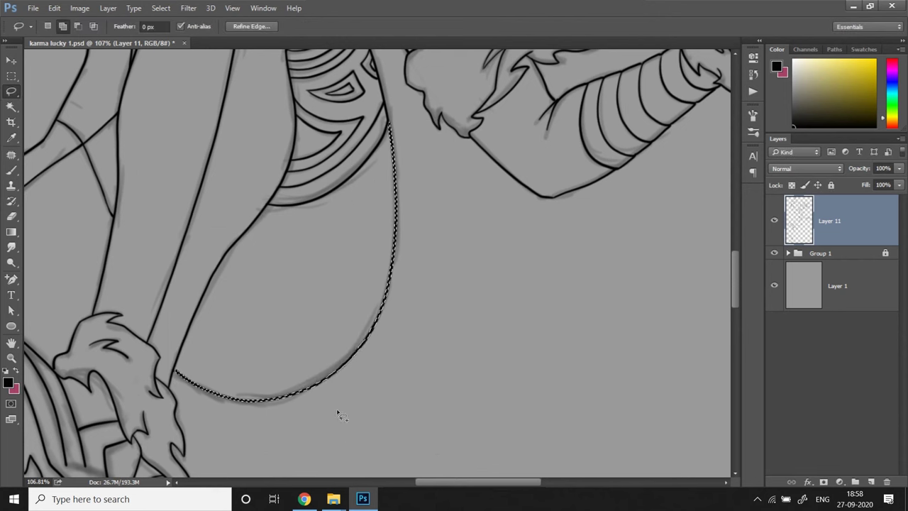
# - Ink the first character's hair outline, down the neck, and the fringe zigzags in black
pyautogui.moveTo(237, 177)
pyautogui.mouseDown()
pyautogui.moveTo(275, 242)
pyautogui.moveTo(430, 121)
pyautogui.mouseUp()
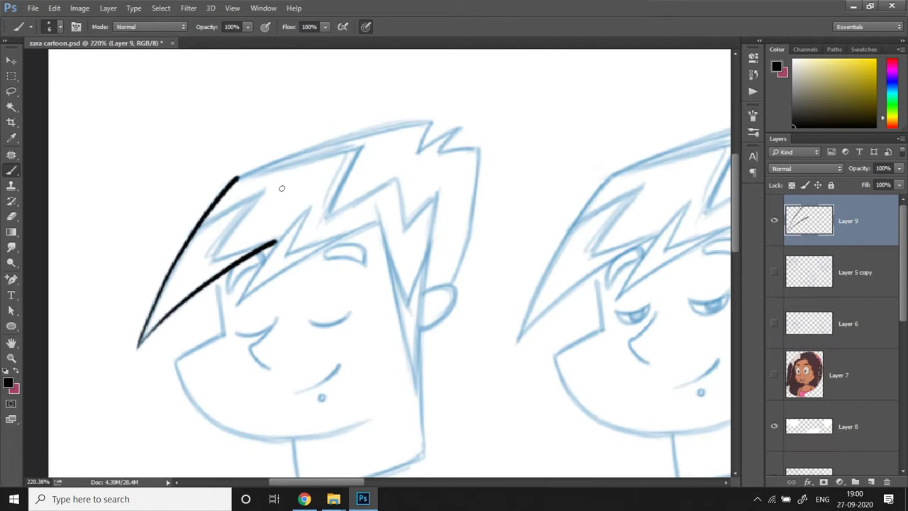
pyautogui.moveTo(478, 152); pyautogui.dragTo(452, 284)
pyautogui.moveTo(435, 195); pyautogui.dragTo(424, 454)
pyautogui.moveTo(264, 190); pyautogui.dragTo(274, 243)
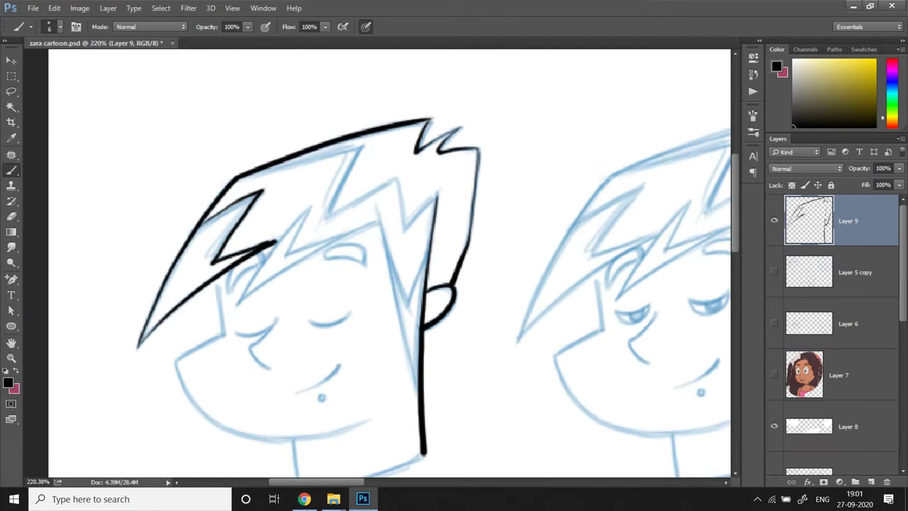
pyautogui.moveTo(234, 303); pyautogui.dragTo(378, 220)
pyautogui.moveTo(426, 284); pyautogui.dragTo(406, 254)
pyautogui.moveTo(366, 212); pyautogui.dragTo(391, 277)
pyautogui.moveTo(341, 114); pyautogui.dragTo(381, 150)
# - Ink the left face edge, jaw and chin line, smile, and another hair stroke
pyautogui.moveTo(198, 248); pyautogui.dragTo(204, 305)
pyautogui.moveTo(203, 307)
pyautogui.mouseDown()
pyautogui.moveTo(270, 408)
pyautogui.moveTo(359, 385)
pyautogui.mouseUp()
pyautogui.moveTo(282, 364); pyautogui.dragTo(319, 335)
pyautogui.moveTo(287, 188); pyautogui.dragTo(264, 225)
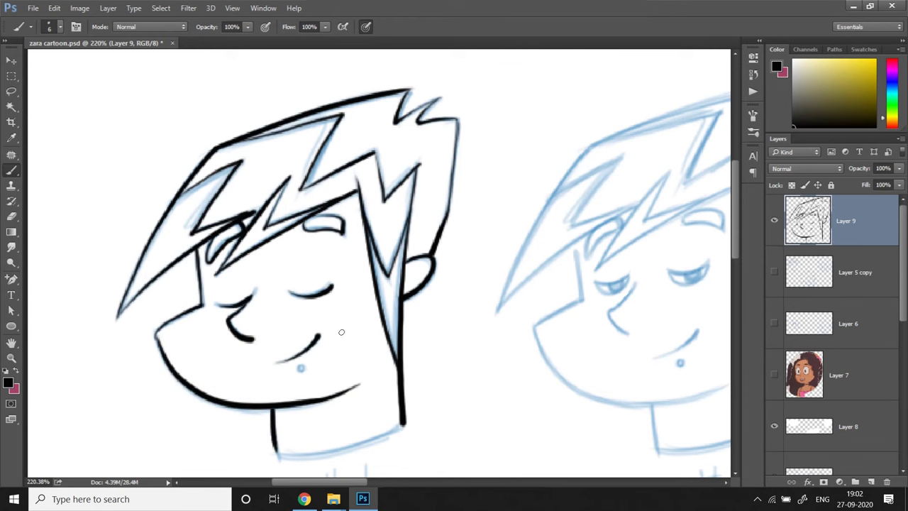
# - Ink the second face's eyebrows, closed eyes, nose and mouth
pyautogui.scroll(3, 454, 256)
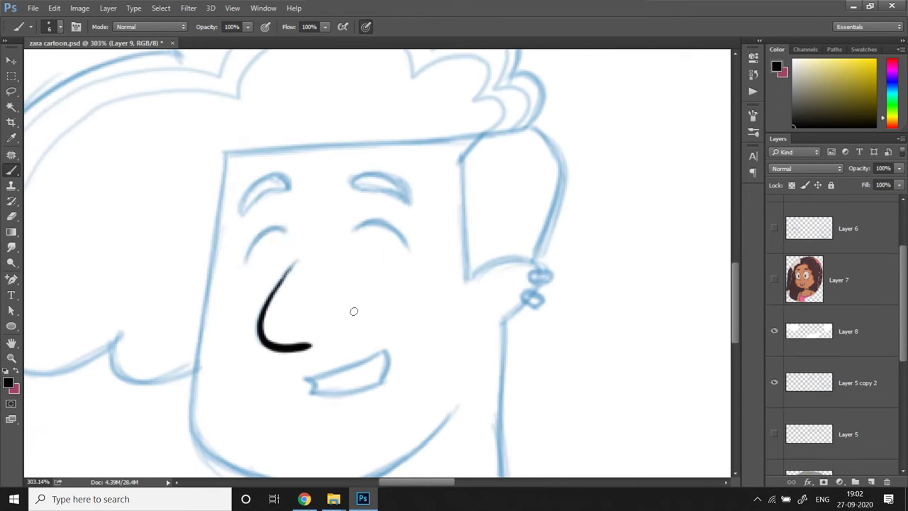
pyautogui.moveTo(238, 210); pyautogui.dragTo(289, 186)
pyautogui.moveTo(353, 186); pyautogui.dragTo(411, 202)
pyautogui.moveTo(363, 234); pyautogui.dragTo(409, 250)
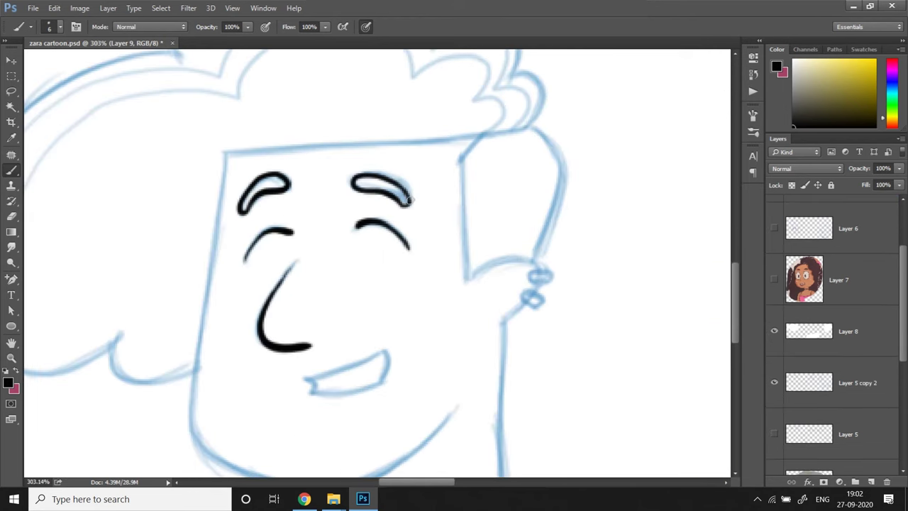
pyautogui.moveTo(309, 334); pyautogui.dragTo(409, 306)
# - Rotate the view, then ink the ear outline, remaining face outline and curly hair outline
pyautogui.scroll(-1, 319, 284)
pyautogui.press('r')
pyautogui.moveTo(354, 312); pyautogui.dragTo(318, 384)
pyautogui.press('b')
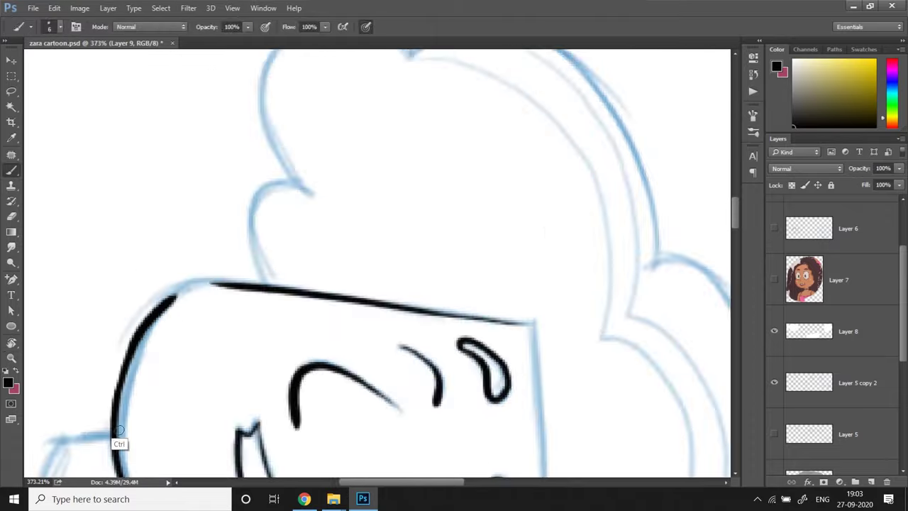
pyautogui.moveTo(366, 290)
pyautogui.mouseDown()
pyautogui.moveTo(456, 275)
pyautogui.moveTo(412, 319)
pyautogui.mouseUp()
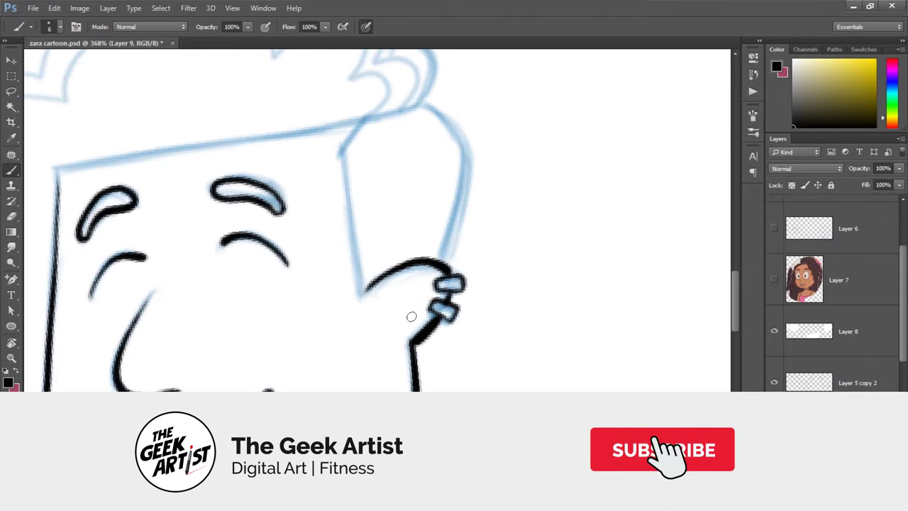
pyautogui.scroll(-1, 412, 319)
pyautogui.moveTo(481, 314); pyautogui.dragTo(125, 318)
pyautogui.moveTo(98, 282); pyautogui.dragTo(270, 114)
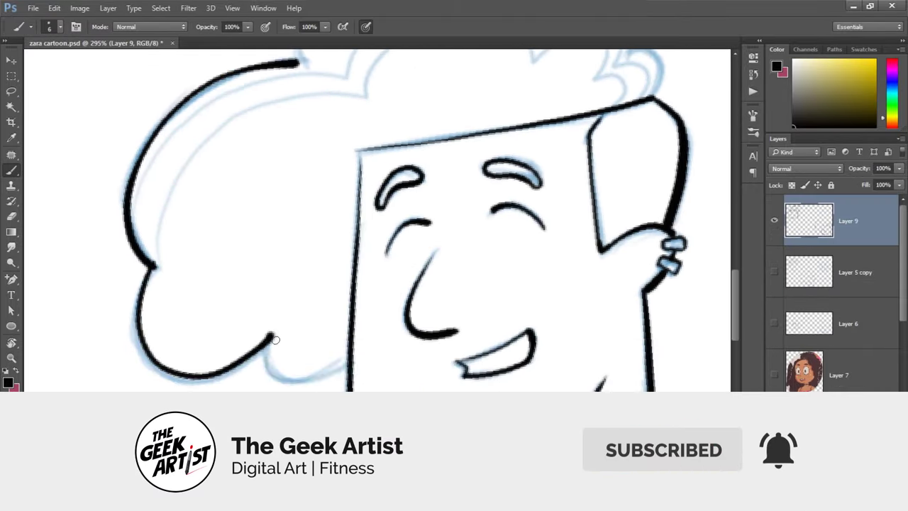